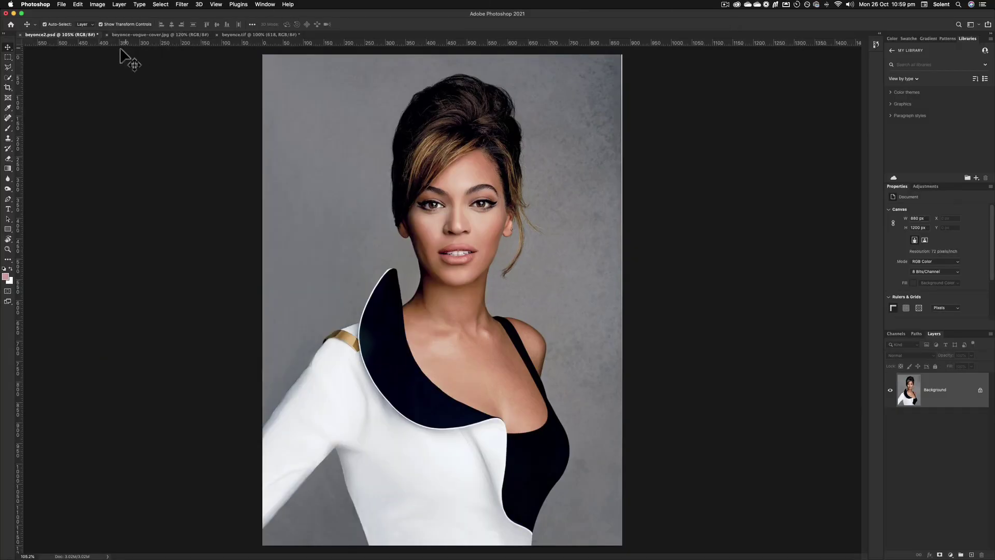
Step: View the Vogue cover document for reference and return to the beyonce2.psd portrait
{"action": "left_click", "coordinate": [162, 35]}
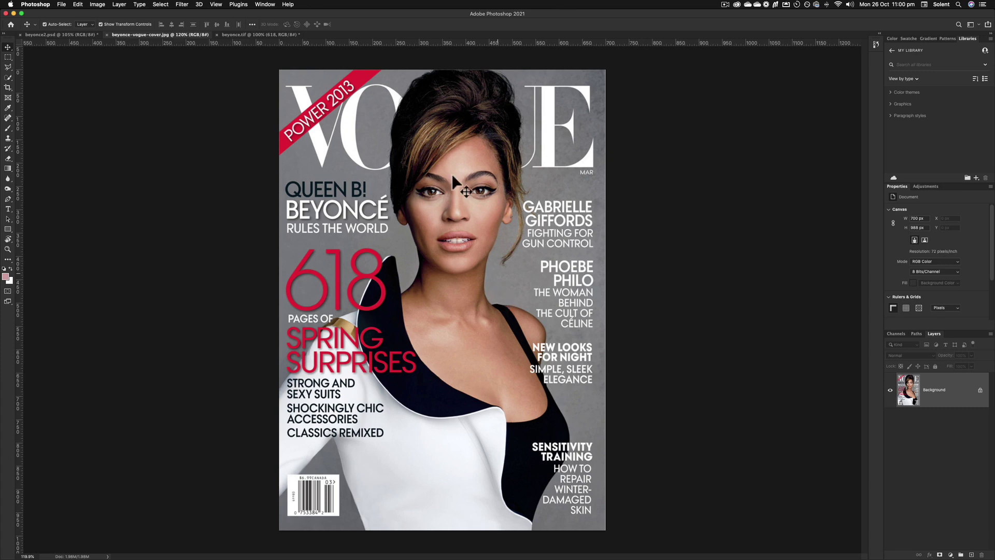
{"action": "left_click", "coordinate": [70, 35]}
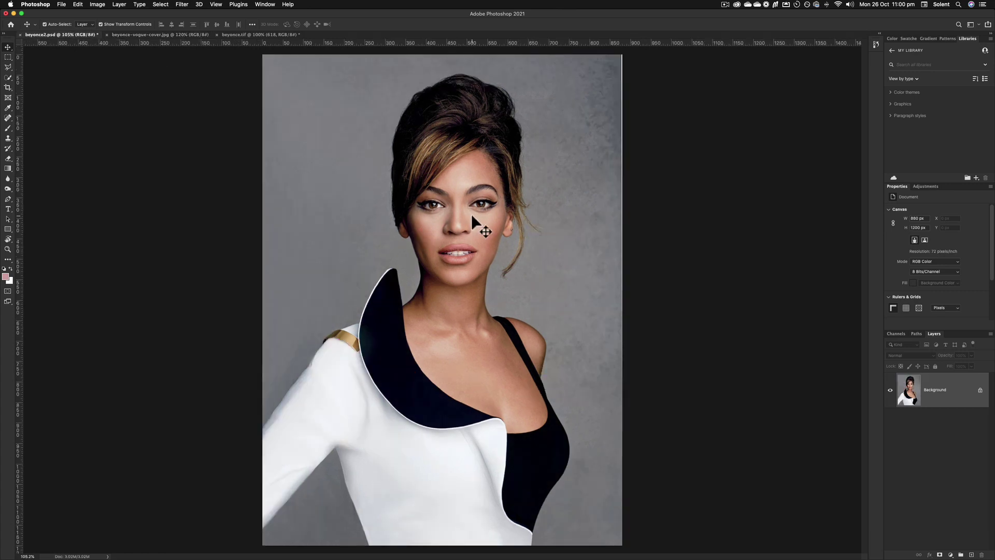
Step: Resize the image to fit the A4 210 x 297 mm preset with the resolution set to 170 pixels/inch
{"action": "left_click", "coordinate": [98, 4]}
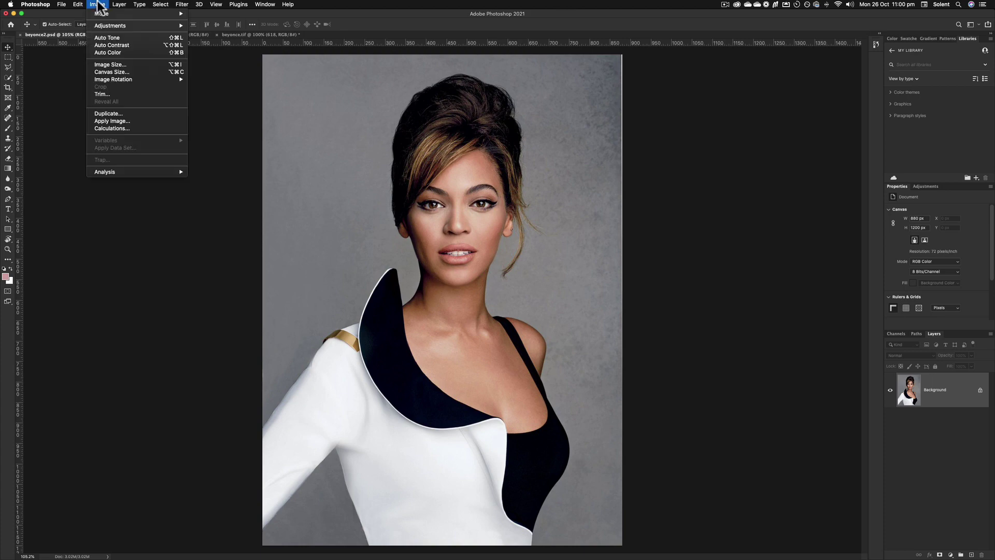
{"action": "left_click", "coordinate": [122, 63]}
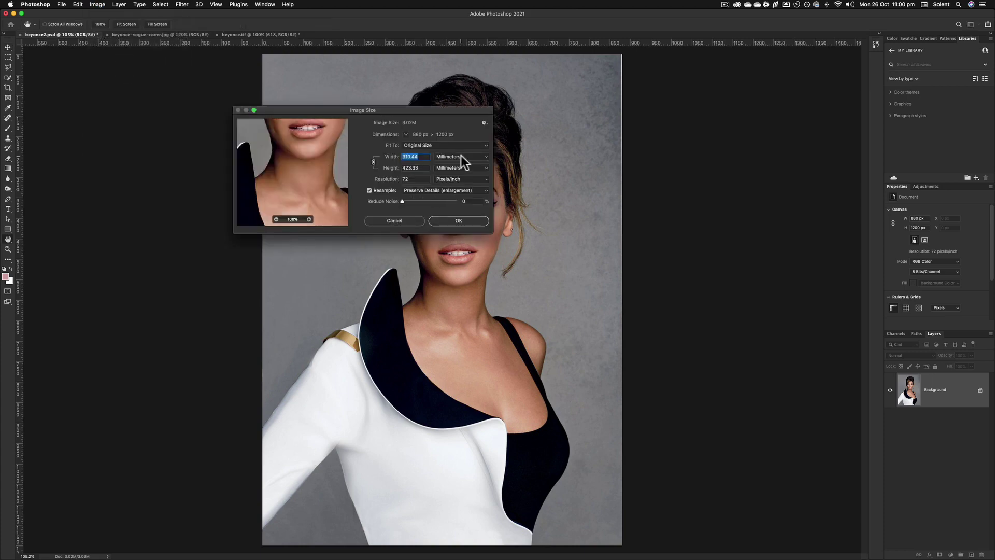
{"action": "left_click", "coordinate": [466, 156]}
{"action": "left_click", "coordinate": [467, 154]}
{"action": "left_click", "coordinate": [428, 145]}
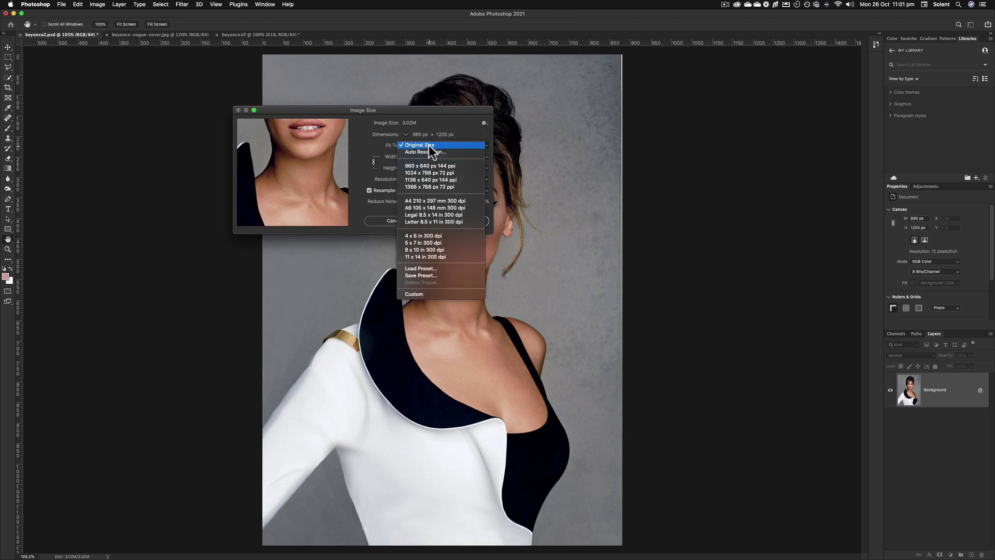
{"action": "left_click", "coordinate": [442, 201]}
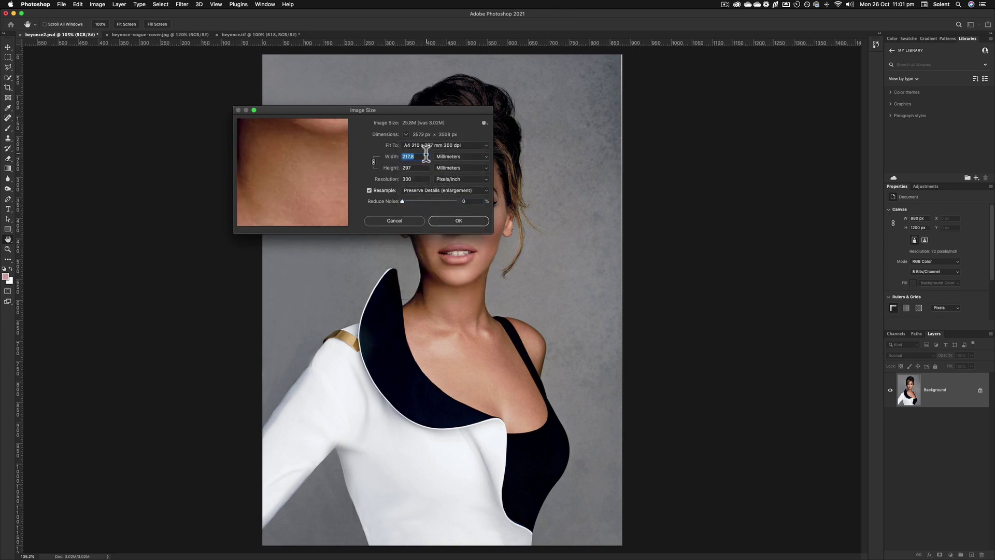
{"action": "left_click", "coordinate": [366, 180]}
{"action": "type", "text": "17"}
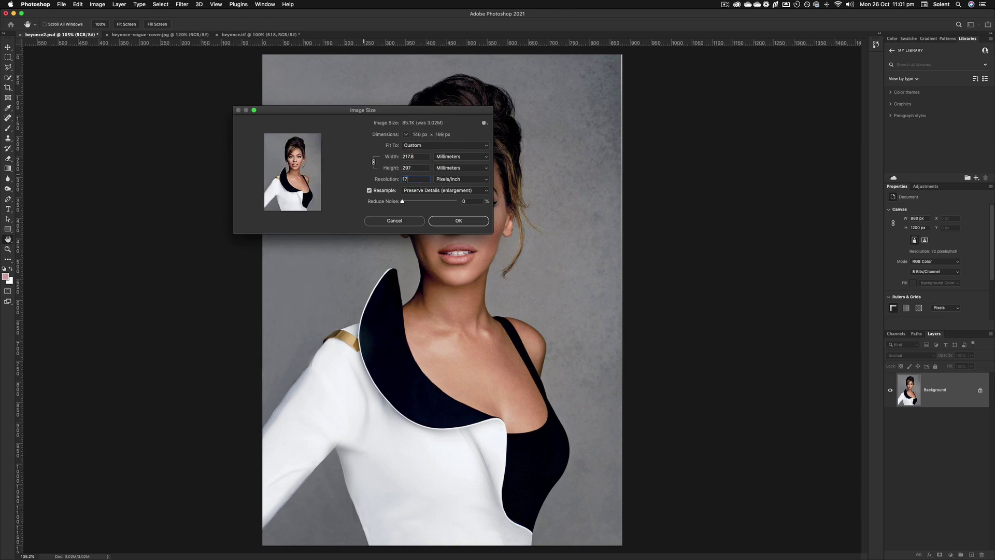
{"action": "type", "text": "0"}
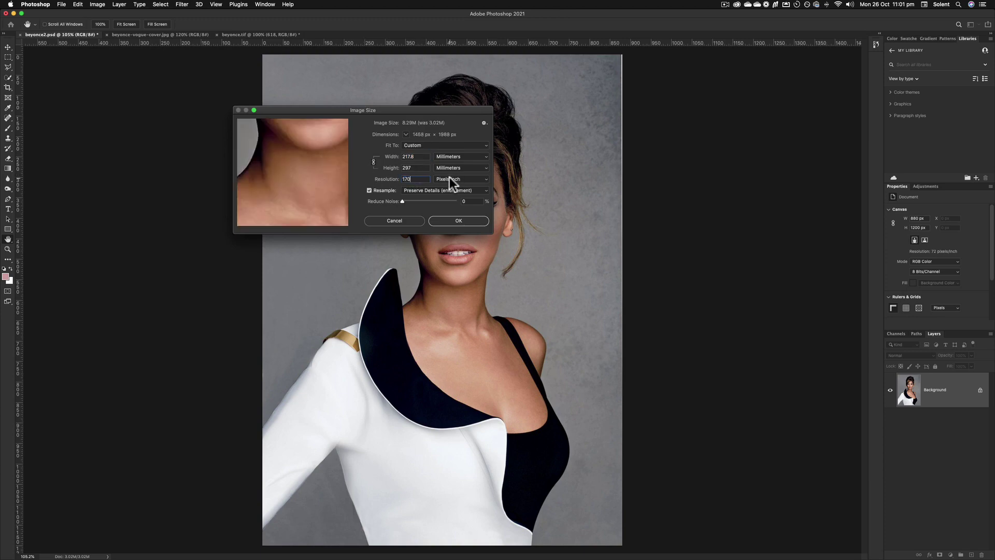
{"action": "left_click", "coordinate": [459, 221]}
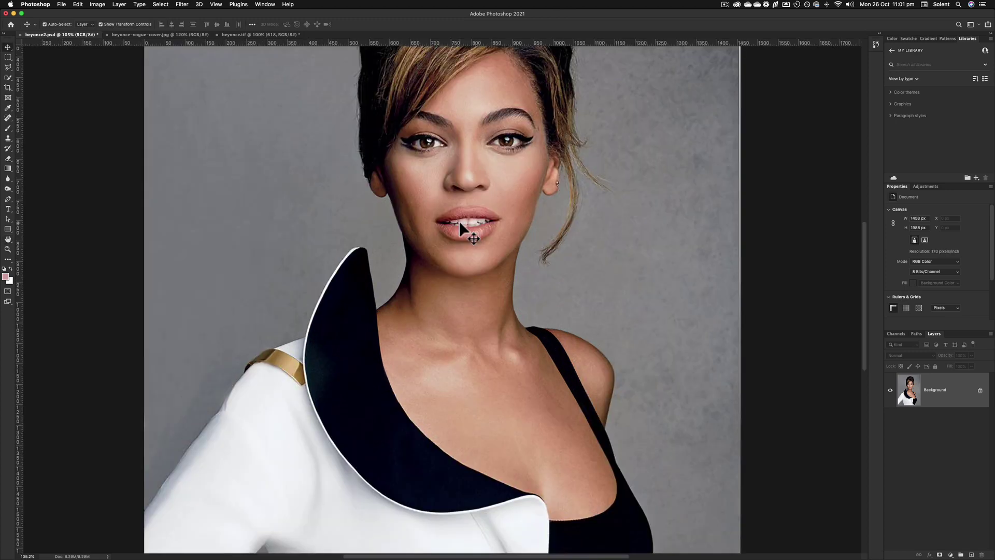
Step: Select the woman in the portrait automatically with Select Subject
{"action": "key", "text": "super+0"}
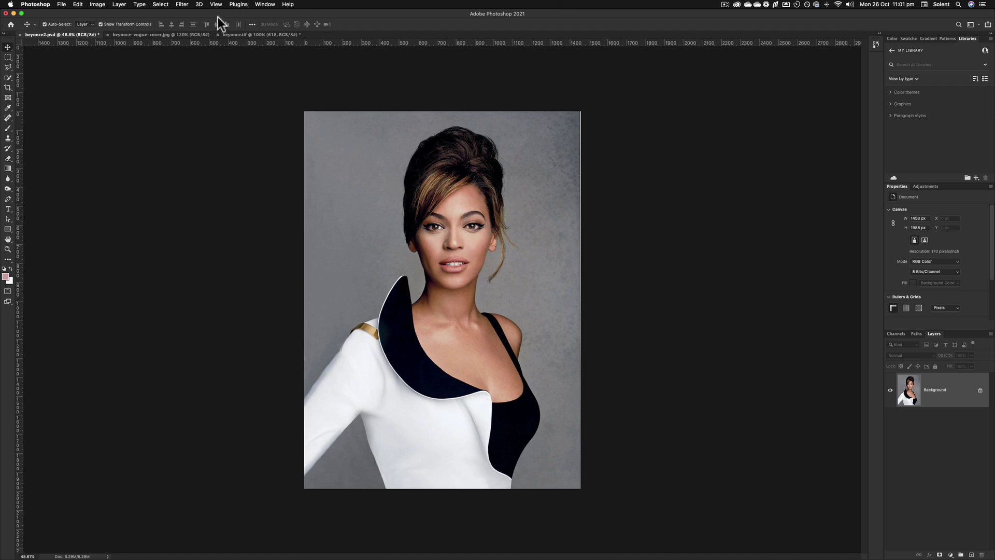
{"action": "left_click", "coordinate": [160, 5]}
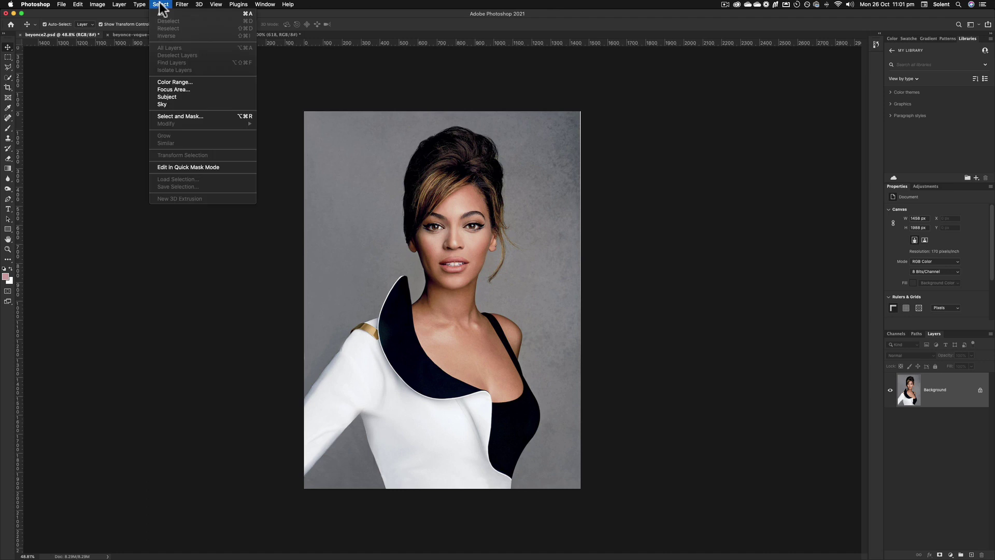
{"action": "left_click", "coordinate": [188, 96]}
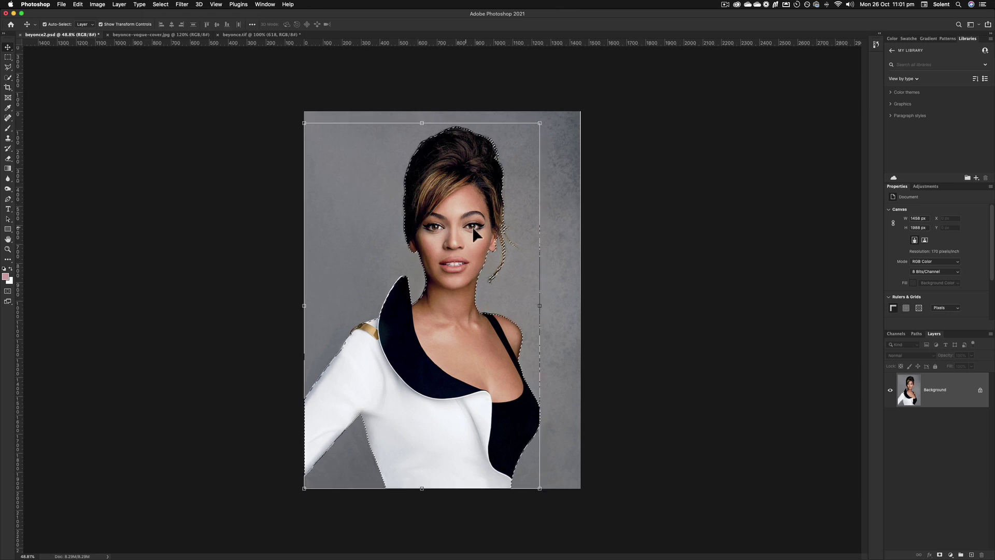
Step: Examine the selection edge around the ear and loose hair strands up close with the Quick Selection Tool active
{"action": "scroll", "coordinate": [493, 245], "scroll_direction": "up", "scroll_amount": 10}
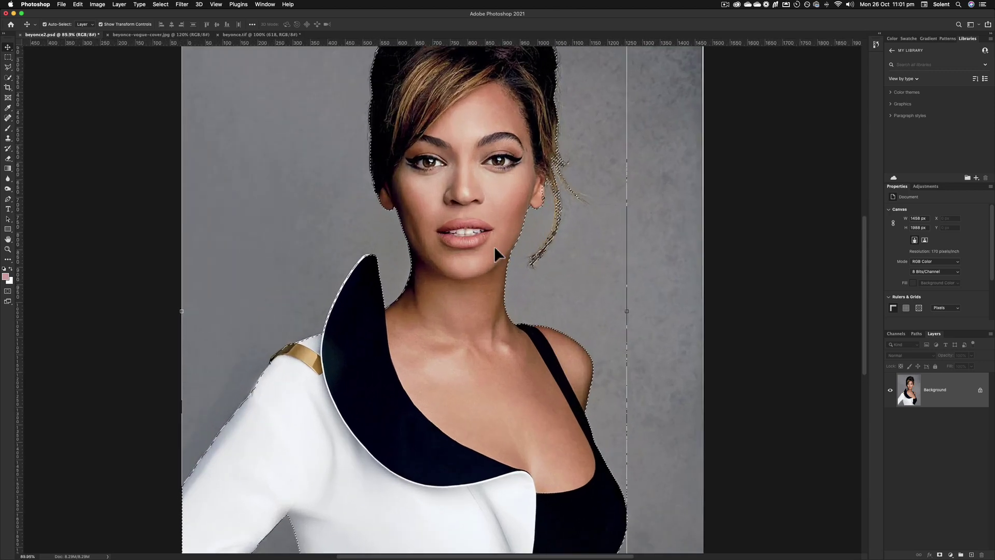
{"action": "scroll", "coordinate": [493, 246], "scroll_direction": "right", "scroll_amount": 5}
{"action": "scroll", "coordinate": [494, 246], "scroll_direction": "up", "scroll_amount": 3}
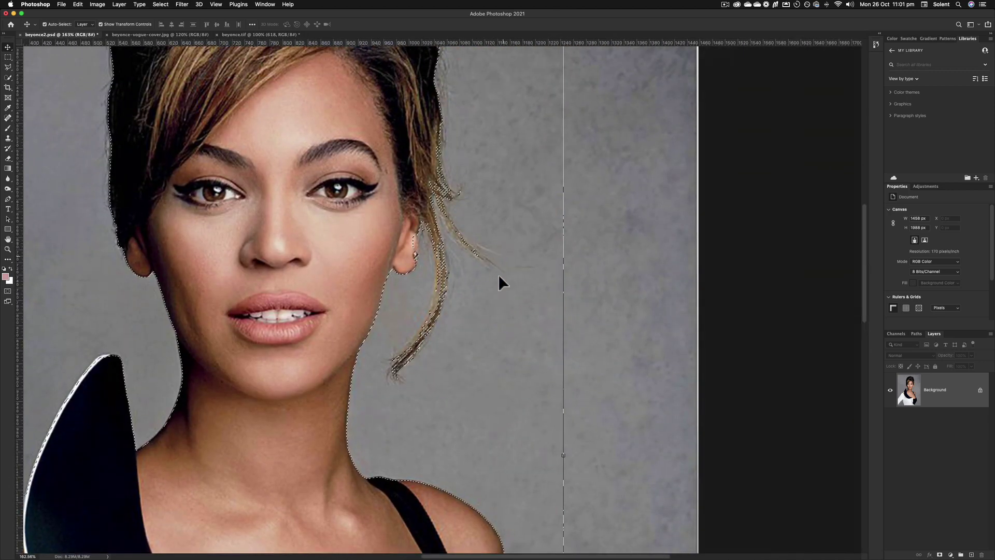
{"action": "scroll", "coordinate": [412, 244], "scroll_direction": "up", "scroll_amount": 5}
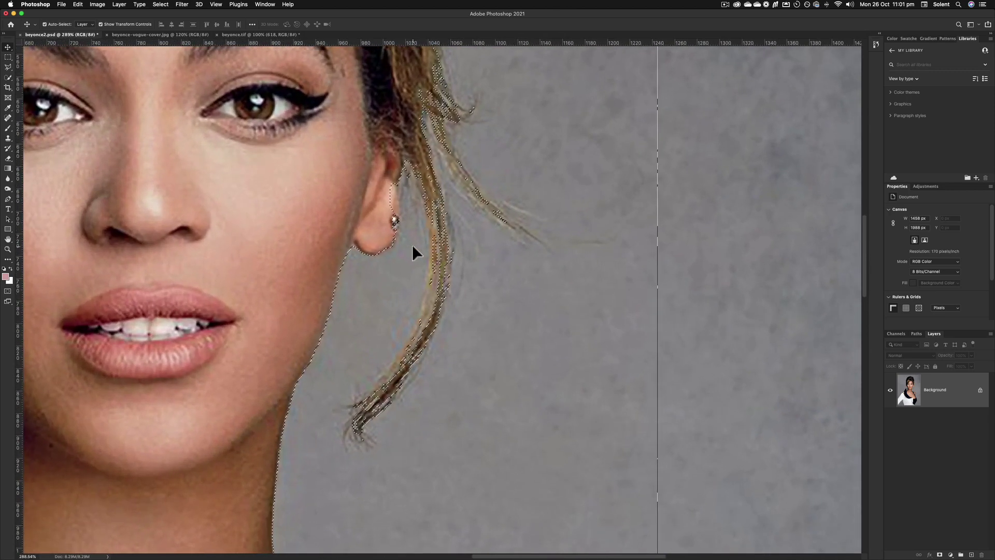
{"action": "left_click", "coordinate": [10, 78]}
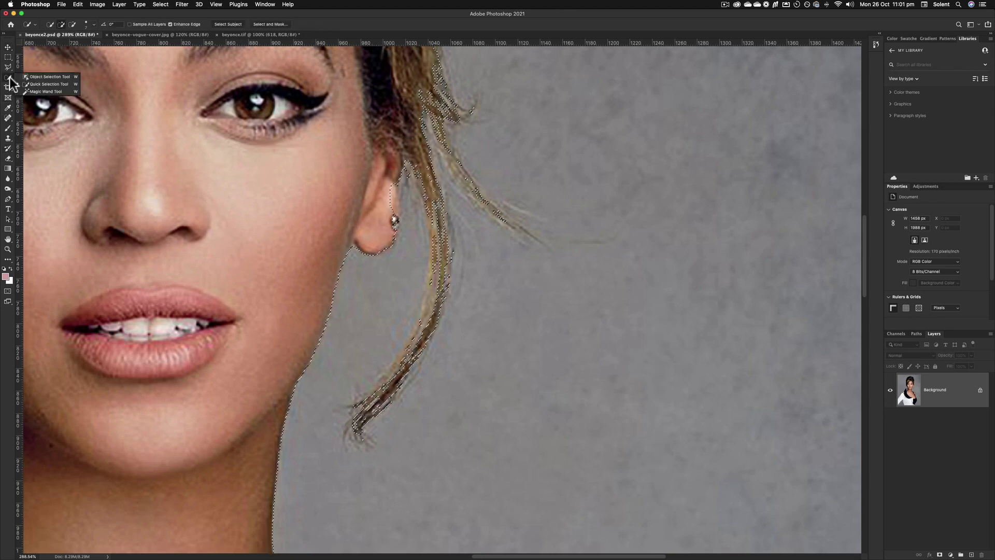
{"action": "left_click", "coordinate": [48, 84]}
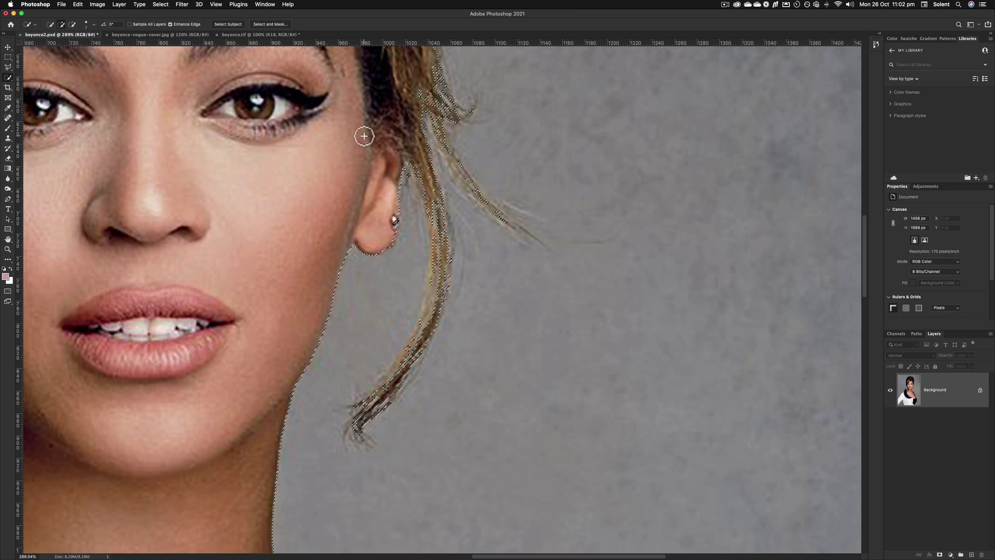
{"action": "scroll", "coordinate": [362, 136], "scroll_direction": "up", "scroll_amount": 1}
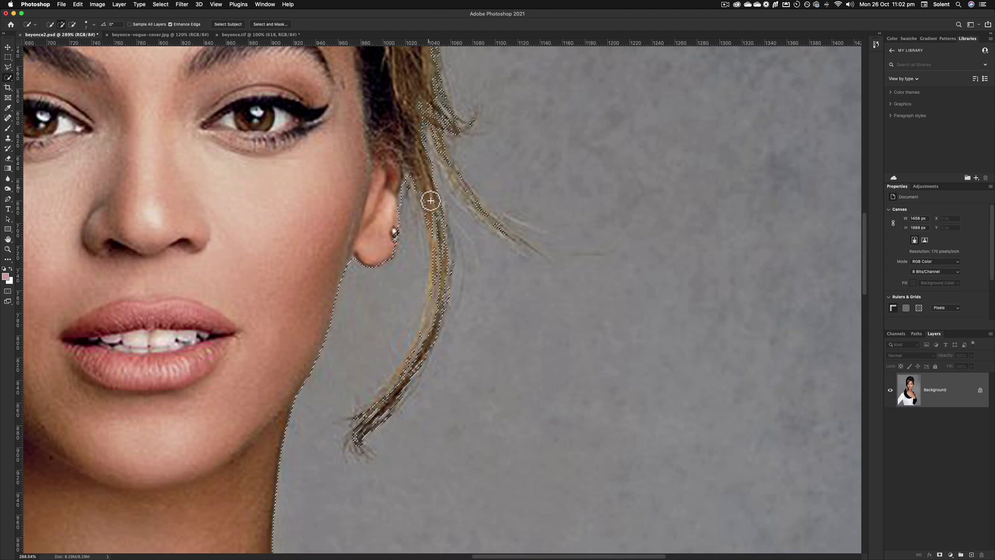
{"action": "key", "text": "super+z"}
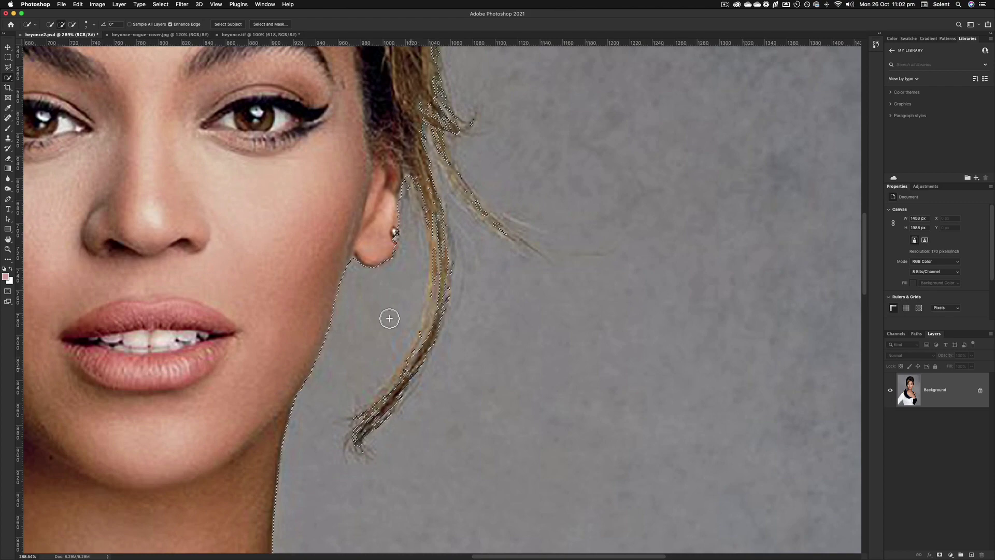
Step: Inspect the selection outline around the top of the hair, the shoulders and the jacket
{"action": "scroll", "coordinate": [413, 100], "scroll_direction": "up", "scroll_amount": 10}
{"action": "scroll", "coordinate": [413, 100], "scroll_direction": "left", "scroll_amount": 3}
{"action": "scroll", "coordinate": [412, 99], "scroll_direction": "down", "scroll_amount": 1}
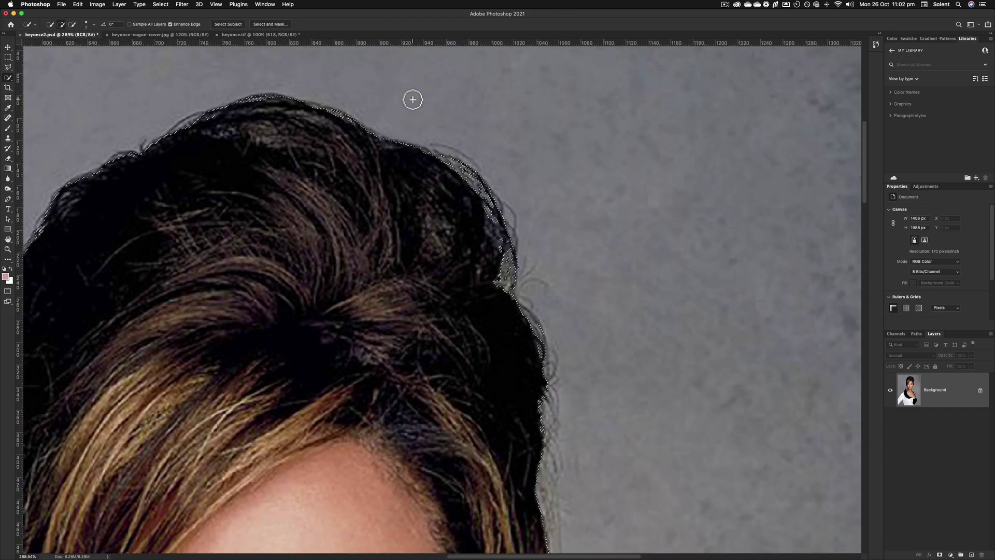
{"action": "scroll", "coordinate": [490, 324], "scroll_direction": "down", "scroll_amount": 5}
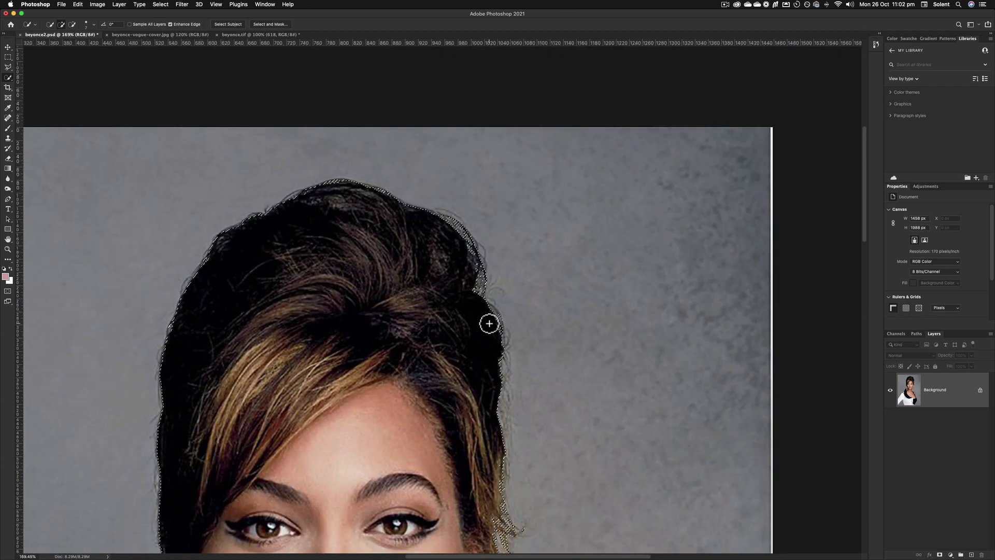
{"action": "scroll", "coordinate": [489, 323], "scroll_direction": "down", "scroll_amount": 3}
{"action": "scroll", "coordinate": [489, 323], "scroll_direction": "up", "scroll_amount": 3}
{"action": "scroll", "coordinate": [489, 323], "scroll_direction": "down", "scroll_amount": 5}
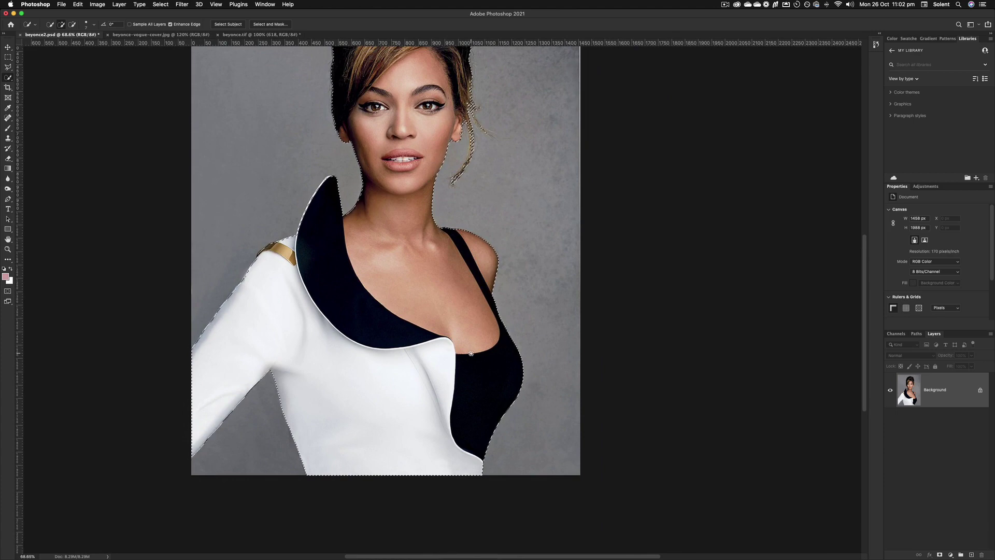
{"action": "scroll", "coordinate": [311, 218], "scroll_direction": "up", "scroll_amount": 2}
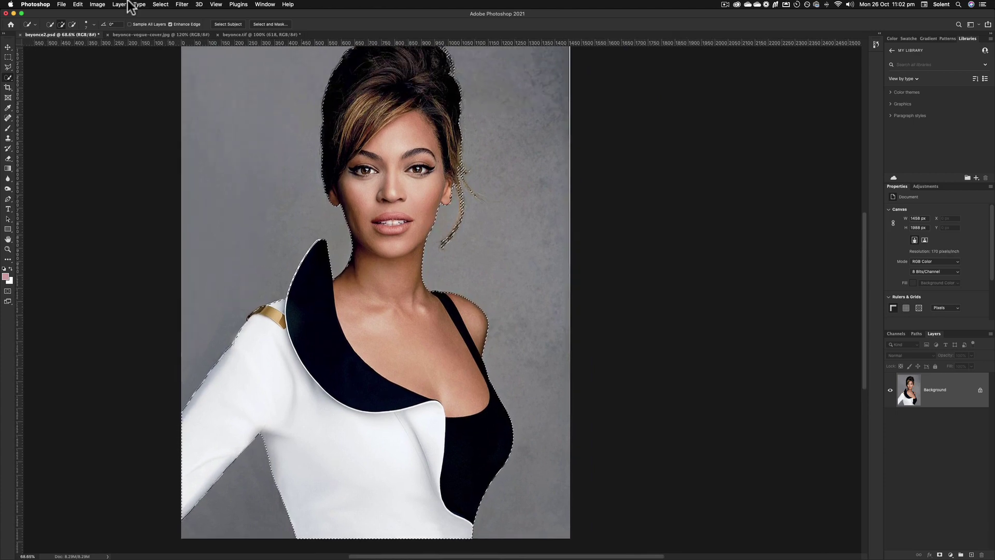
Step: Open Select and Mask and refine the selection with 100% overlay opacity, a 2 px radius and a 1.6 px feather
{"action": "left_click", "coordinate": [162, 5]}
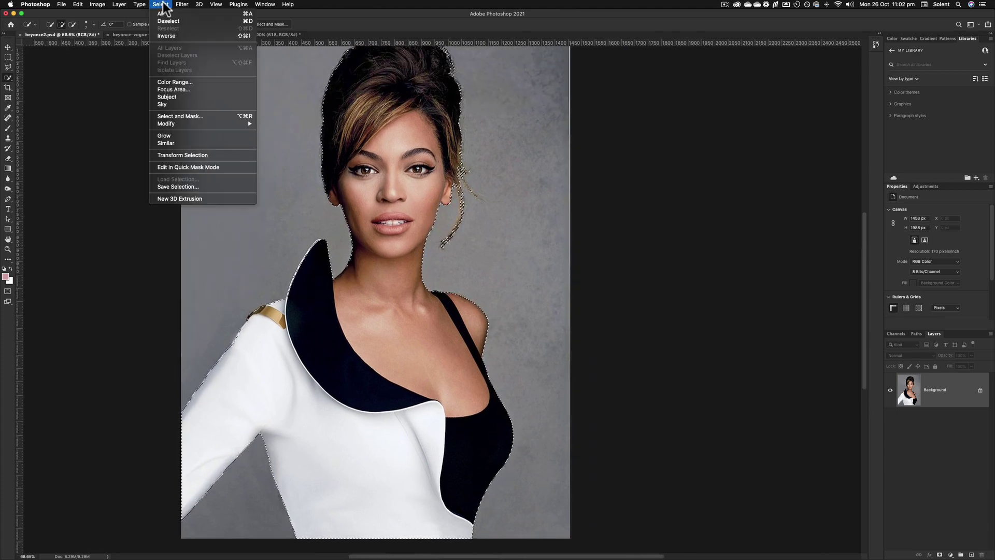
{"action": "left_click", "coordinate": [188, 115]}
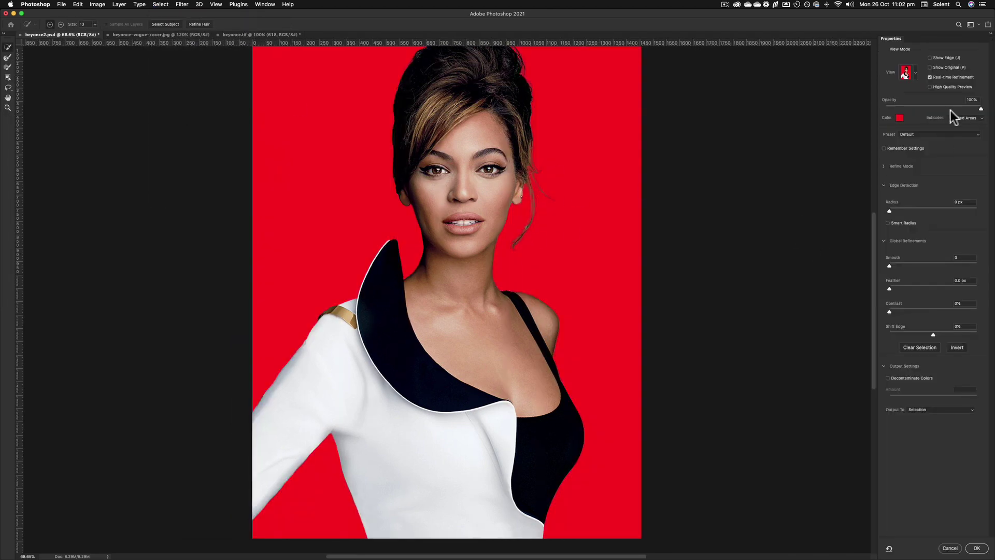
{"action": "mouse_move", "coordinate": [981, 109]}
{"action": "left_mouse_down"}
{"action": "mouse_move", "coordinate": [886, 109]}
{"action": "mouse_move", "coordinate": [989, 109]}
{"action": "left_mouse_up"}
{"action": "scroll", "coordinate": [544, 215], "scroll_direction": "right", "scroll_amount": 5}
{"action": "scroll", "coordinate": [544, 214], "scroll_direction": "down", "scroll_amount": 1}
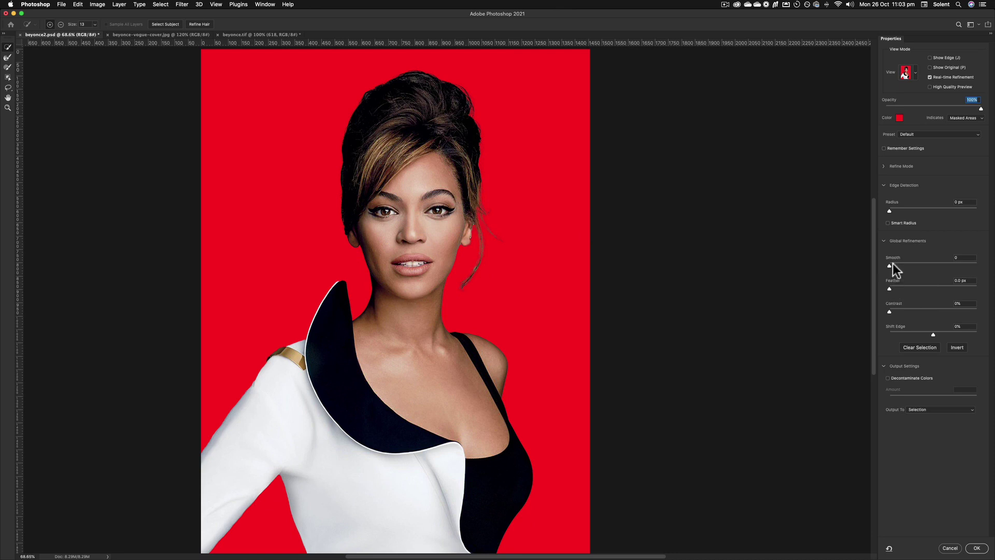
{"action": "left_click_drag", "start_coordinate": [890, 288], "coordinate": [889, 266]}
{"action": "left_click_drag", "start_coordinate": [901, 210], "coordinate": [897, 210]}
Step: Preview the selection in Marching Ants view and return to the red Overlay view
{"action": "left_click", "coordinate": [916, 73]}
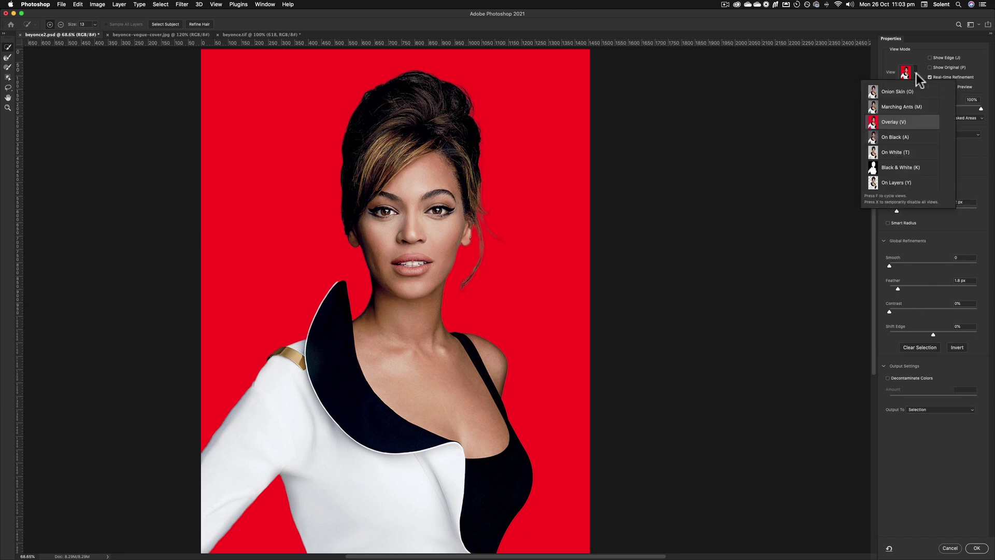
{"action": "left_click", "coordinate": [904, 110]}
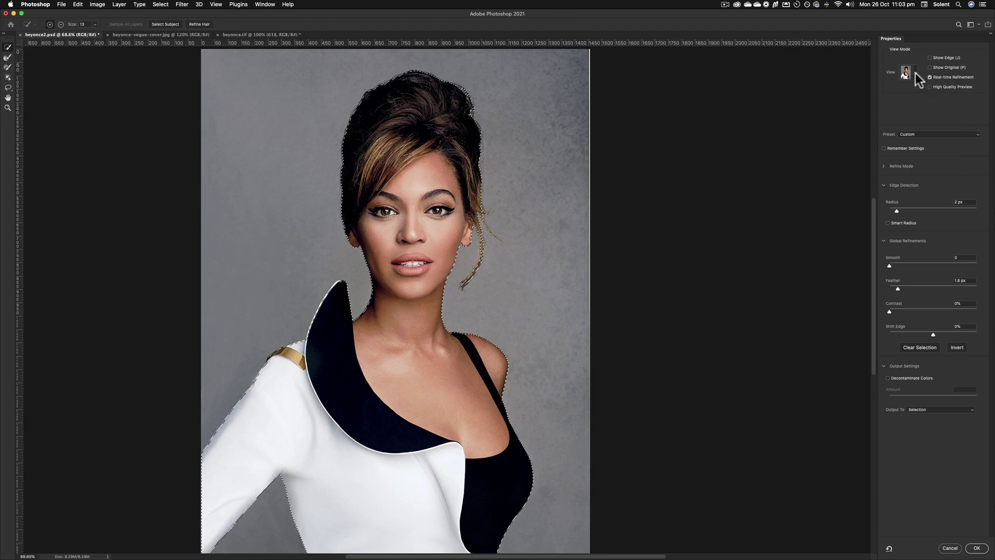
{"action": "left_click", "coordinate": [915, 73]}
{"action": "left_click", "coordinate": [907, 123]}
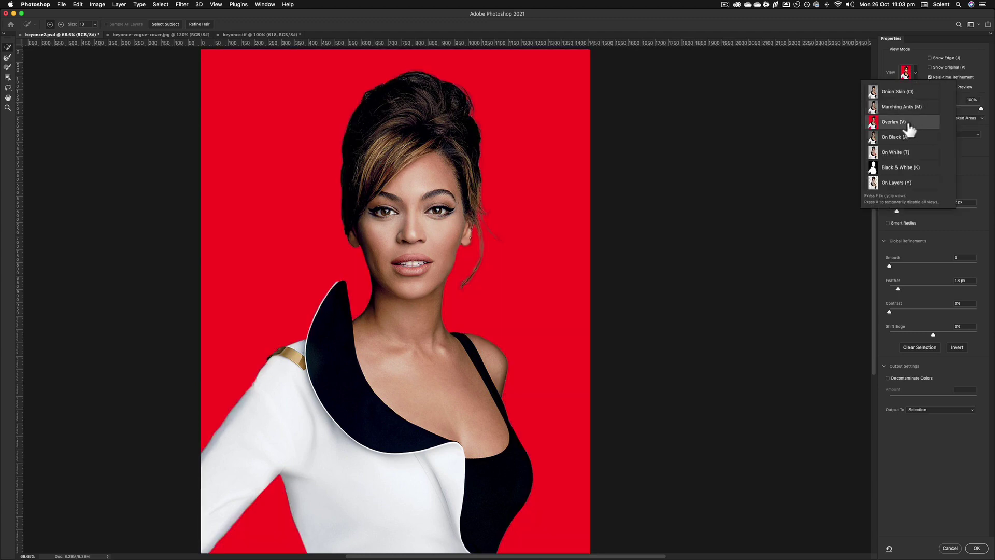
{"action": "left_click", "coordinate": [963, 185]}
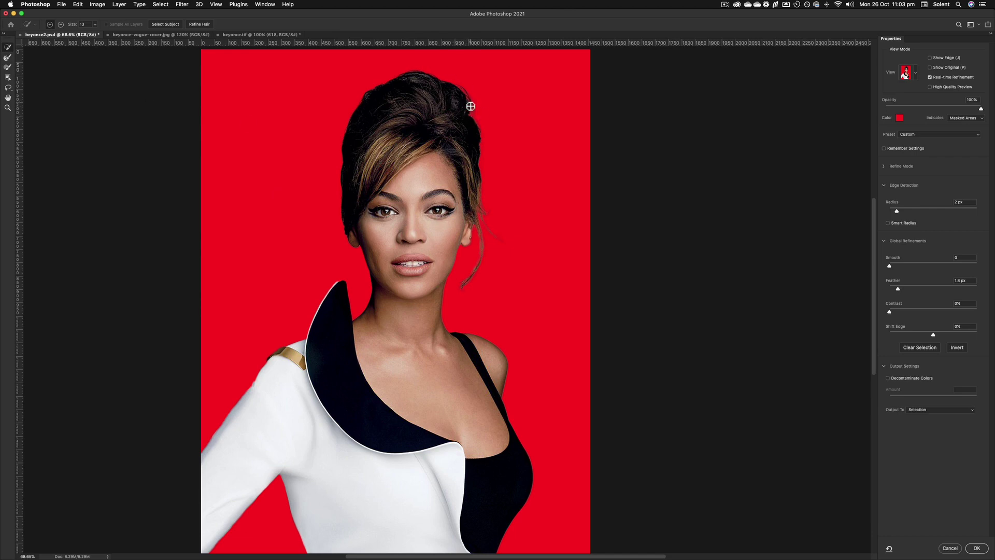
Step: Examine the masked hair edges up close with the Refine Edge Brush Tool active, and return to the Quick Selection Tool
{"action": "scroll", "coordinate": [471, 107], "scroll_direction": "up", "scroll_amount": 5}
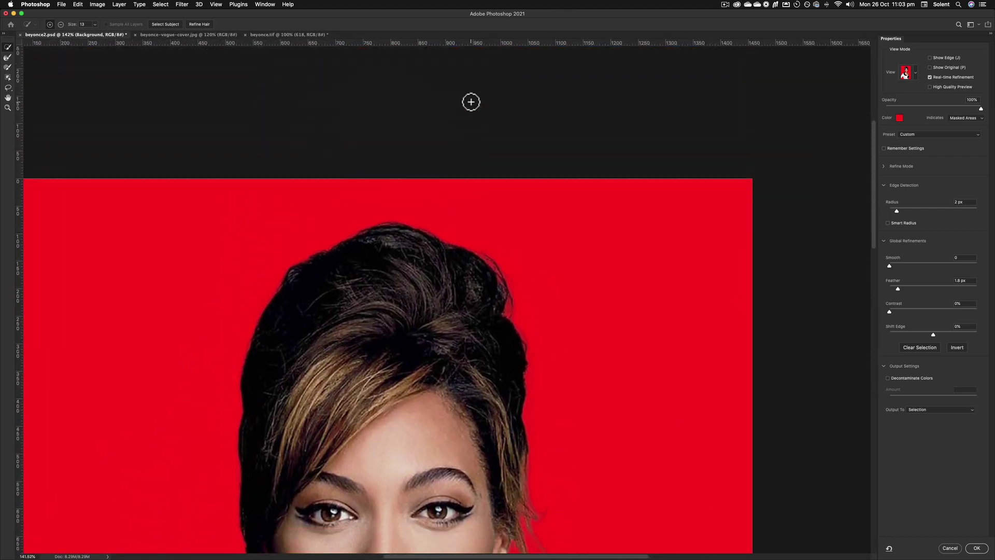
{"action": "left_click", "coordinate": [7, 57]}
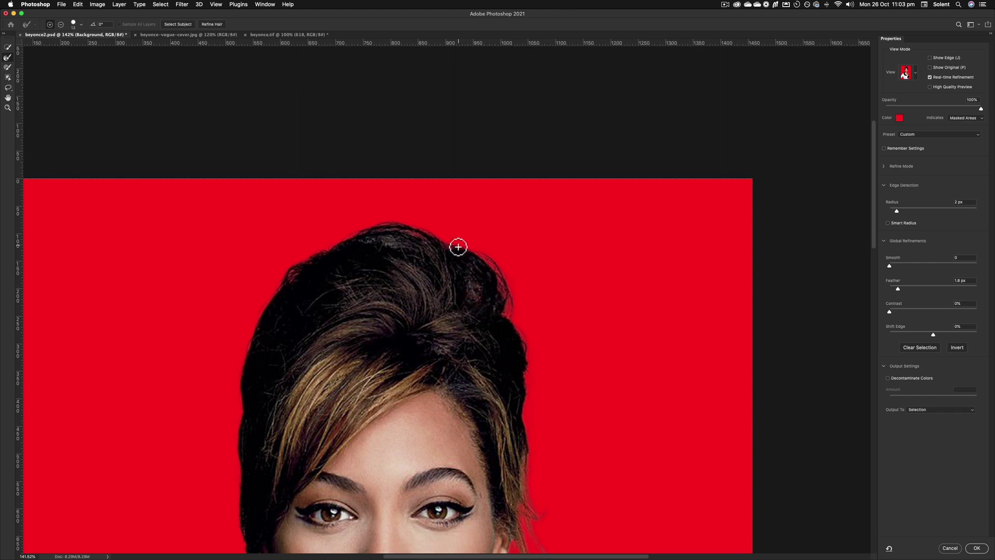
{"action": "scroll", "coordinate": [438, 244], "scroll_direction": "down", "scroll_amount": 5}
{"action": "scroll", "coordinate": [438, 238], "scroll_direction": "down", "scroll_amount": 2}
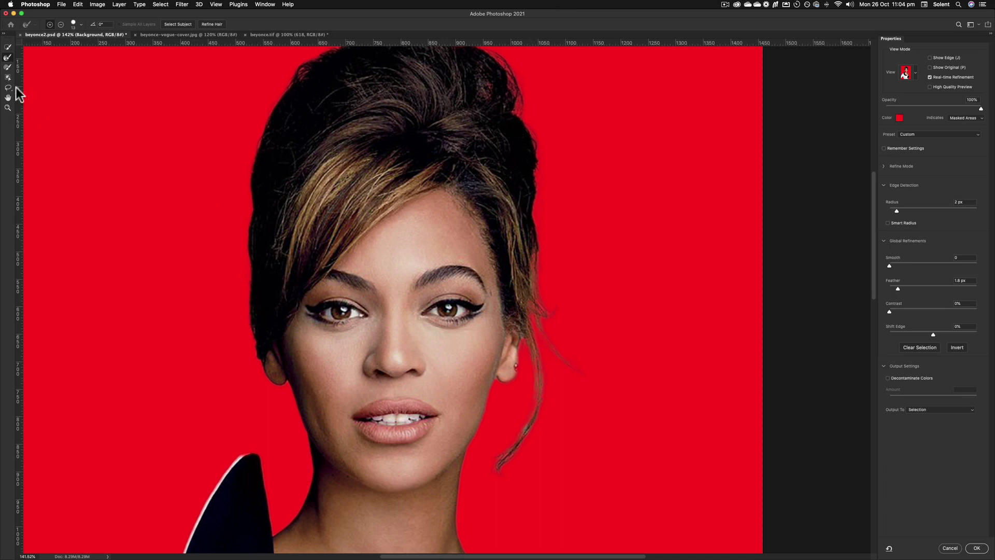
{"action": "left_click", "coordinate": [7, 47]}
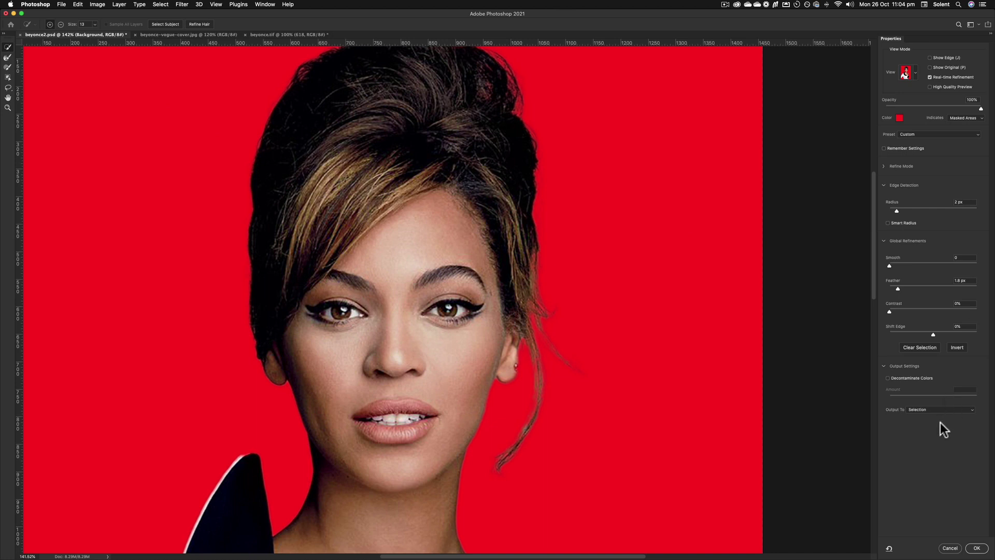
Step: Output the refined selection to a new layer with a layer mask and check the cut-out against transparency
{"action": "left_click", "coordinate": [941, 410]}
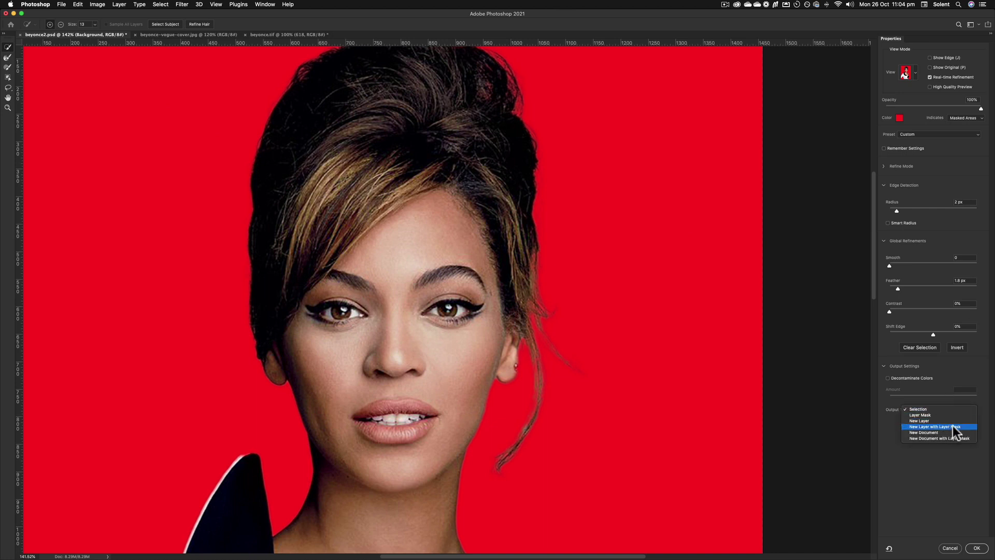
{"action": "left_click", "coordinate": [952, 426]}
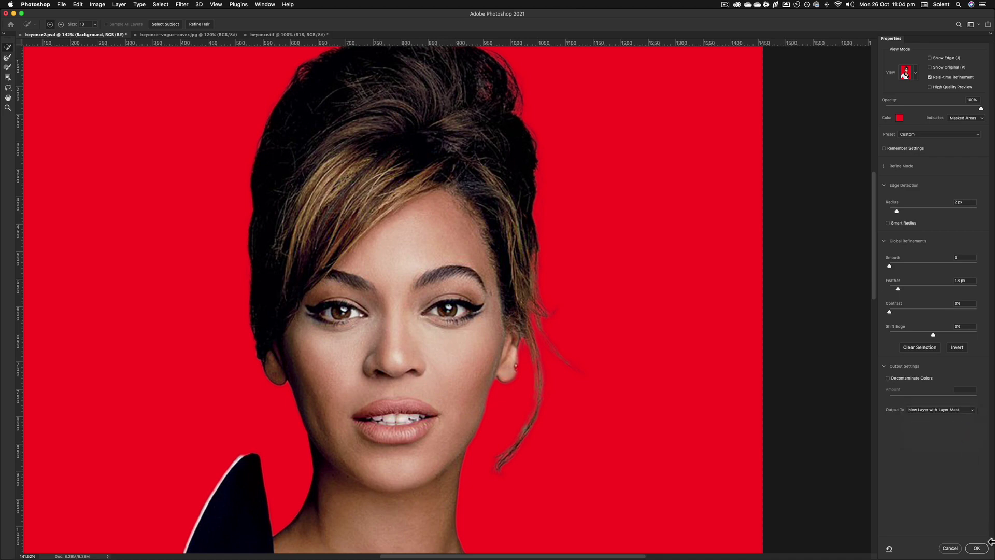
{"action": "left_click", "coordinate": [977, 548]}
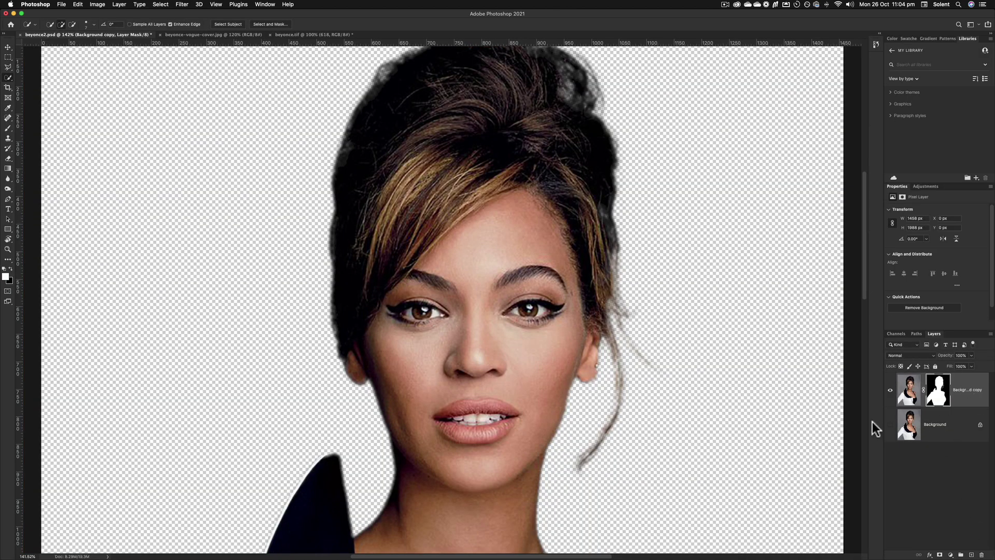
{"action": "scroll", "coordinate": [655, 361], "scroll_direction": "down", "scroll_amount": 5}
{"action": "scroll", "coordinate": [654, 358], "scroll_direction": "down", "scroll_amount": 6}
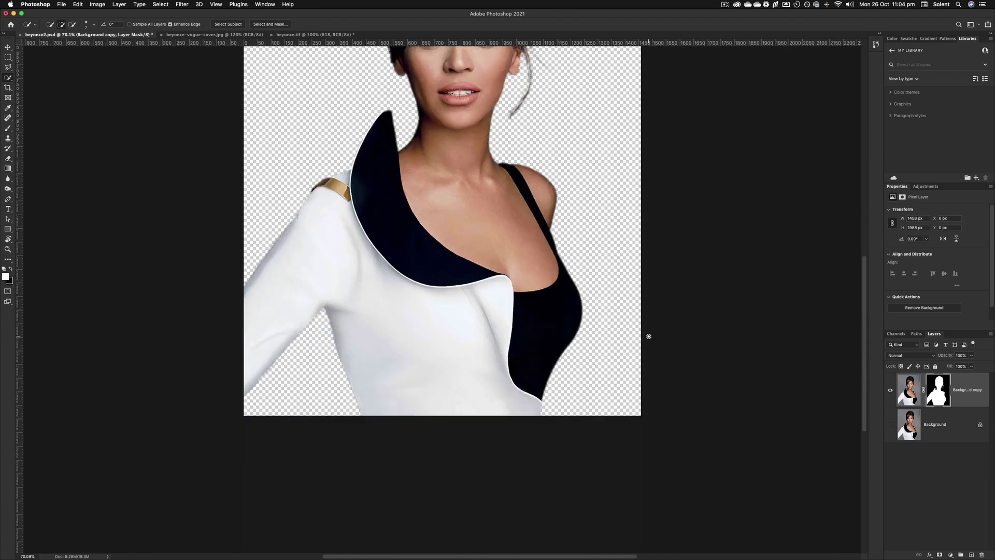
{"action": "scroll", "coordinate": [648, 336], "scroll_direction": "up", "scroll_amount": 3}
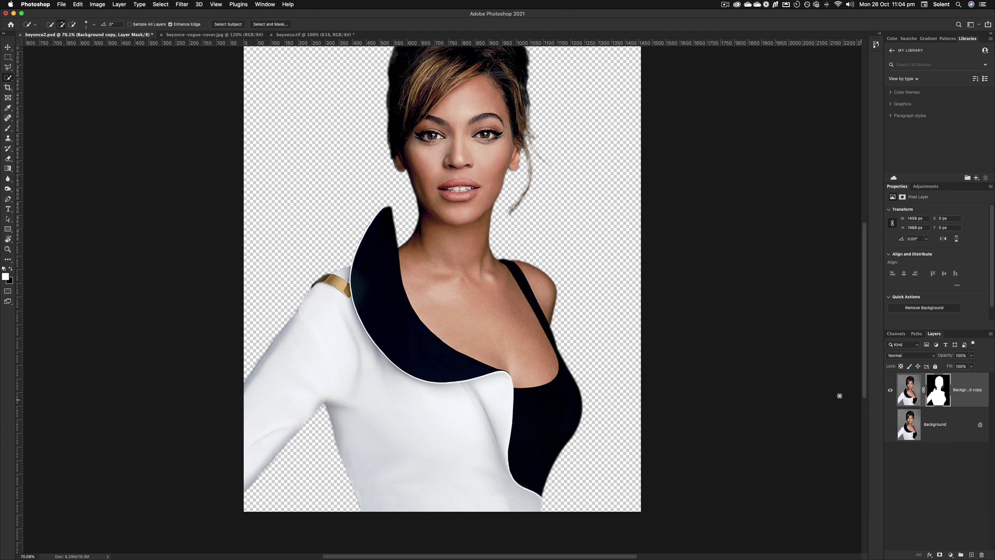
{"action": "scroll", "coordinate": [707, 329], "scroll_direction": "down", "scroll_amount": 3}
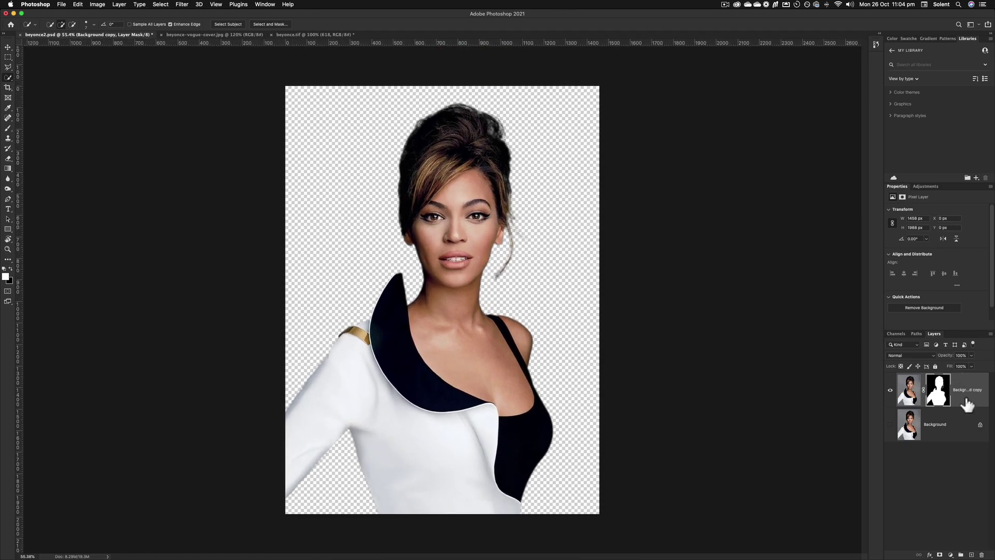
Step: Add a Solid Color fill layer in grey-brown #827677 and place it beneath the masked cut-out layer
{"action": "left_click", "coordinate": [951, 555]}
{"action": "left_click", "coordinate": [957, 407]}
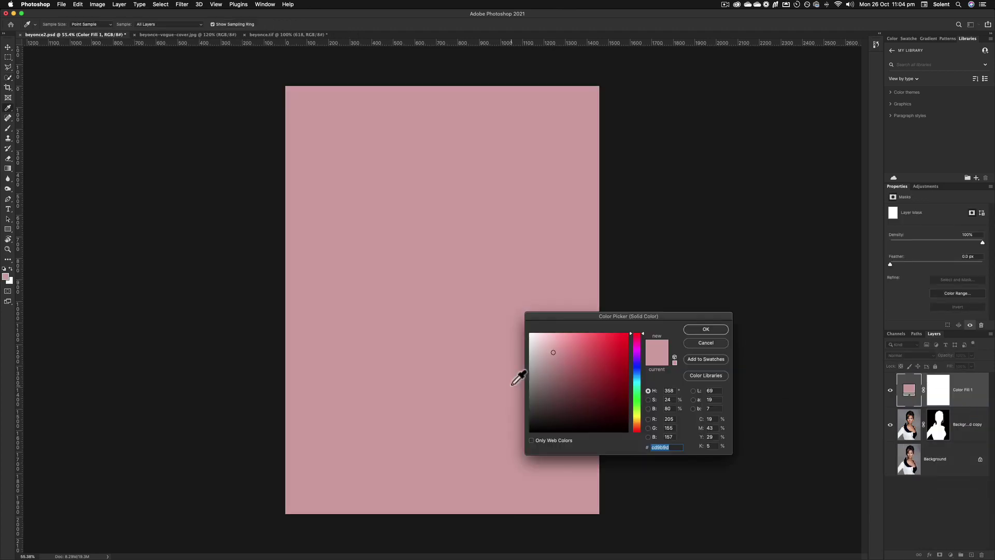
{"action": "left_click", "coordinate": [539, 381]}
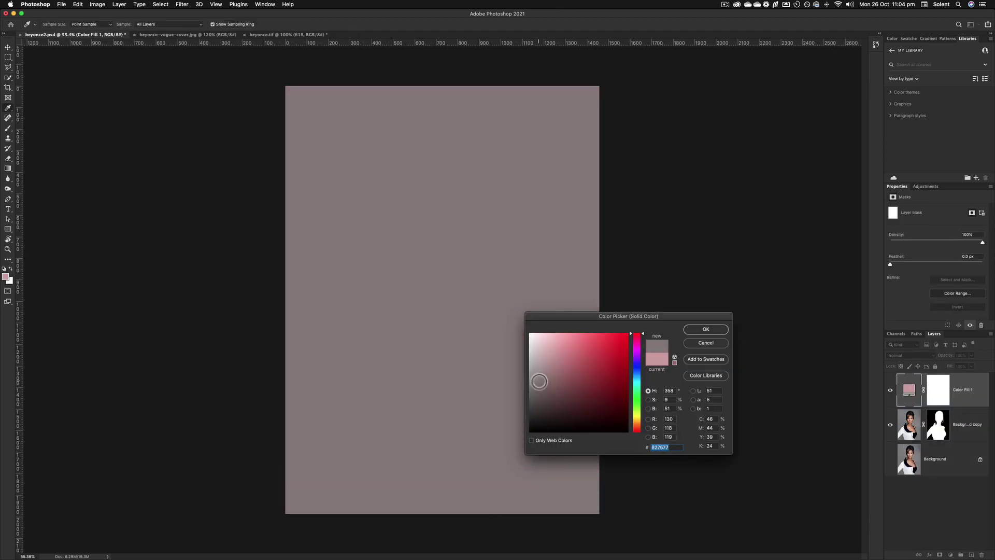
{"action": "left_click", "coordinate": [690, 330]}
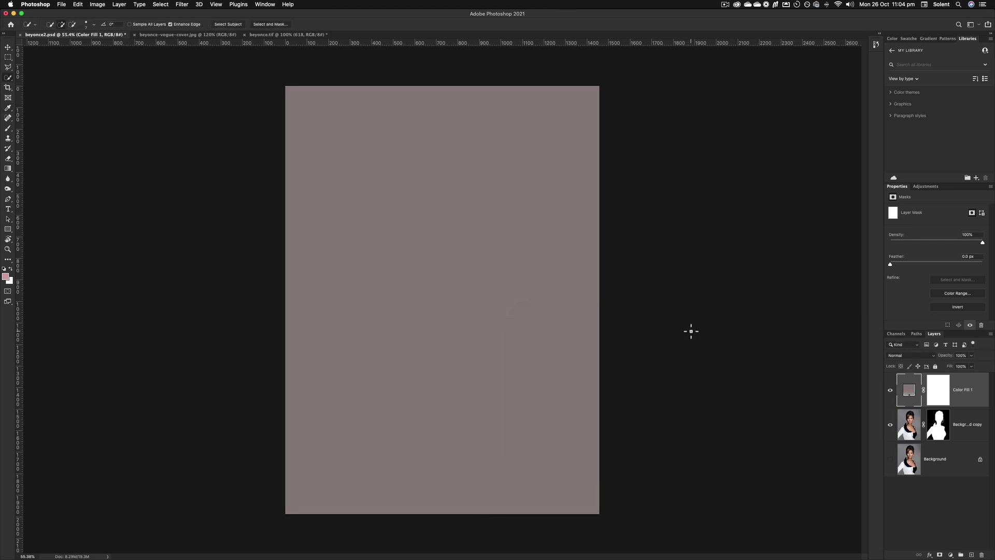
{"action": "left_click_drag", "start_coordinate": [918, 392], "coordinate": [919, 442]}
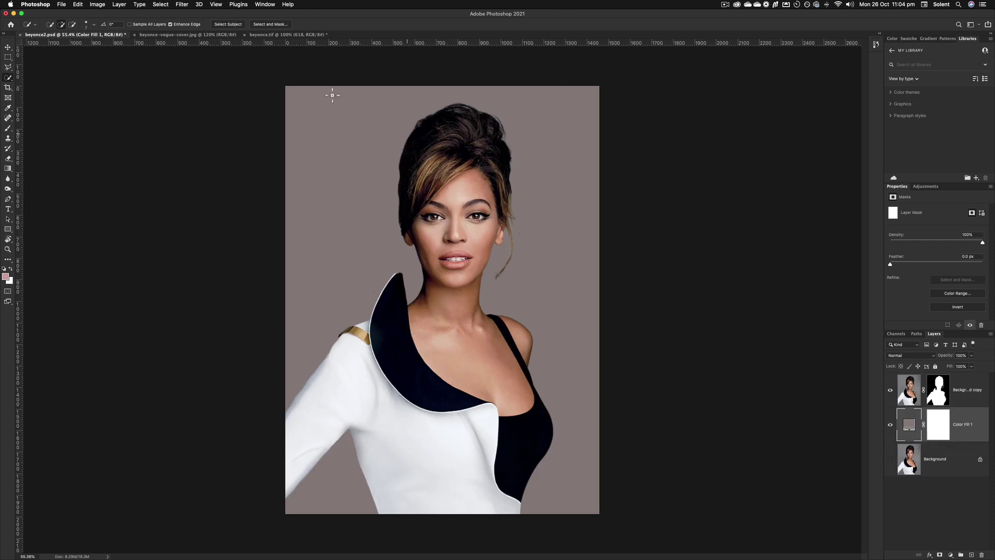
Step: Enlarge the cut-out woman to about 107%, keeping her on the page's bottom edge with her hair reaching the top
{"action": "left_click", "coordinate": [9, 48]}
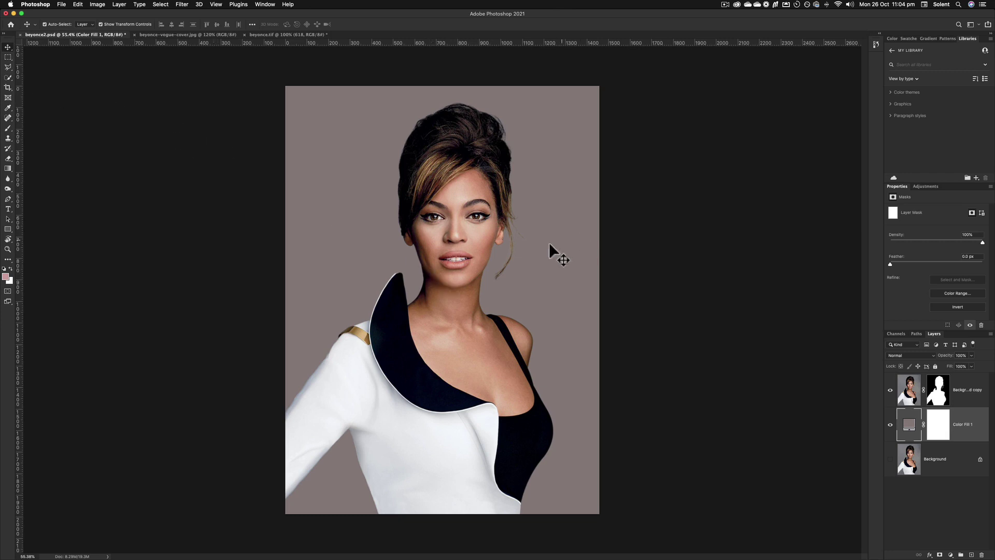
{"action": "left_click", "coordinate": [910, 392]}
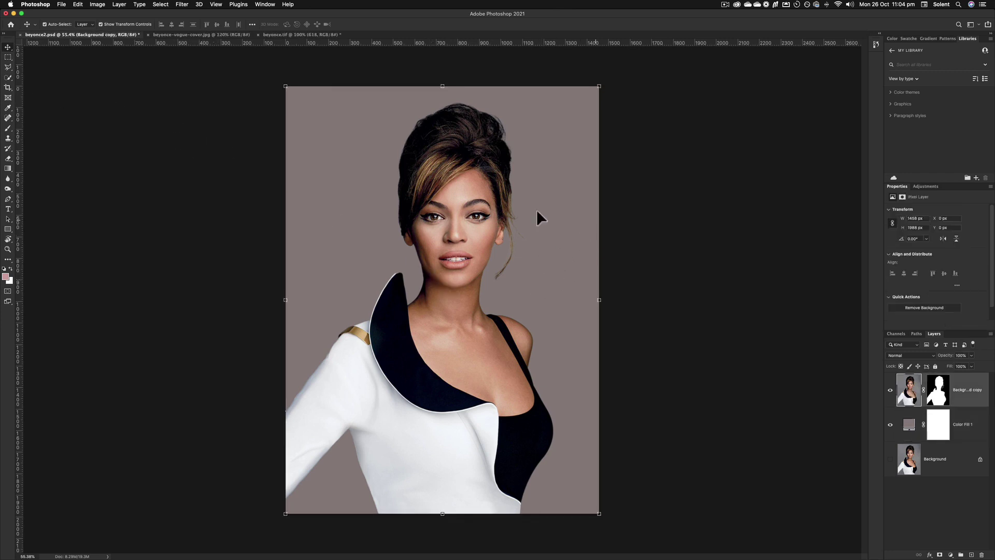
{"action": "left_click_drag", "start_coordinate": [599, 87], "coordinate": [621, 57]}
{"action": "left_click_drag", "start_coordinate": [435, 296], "coordinate": [430, 296]}
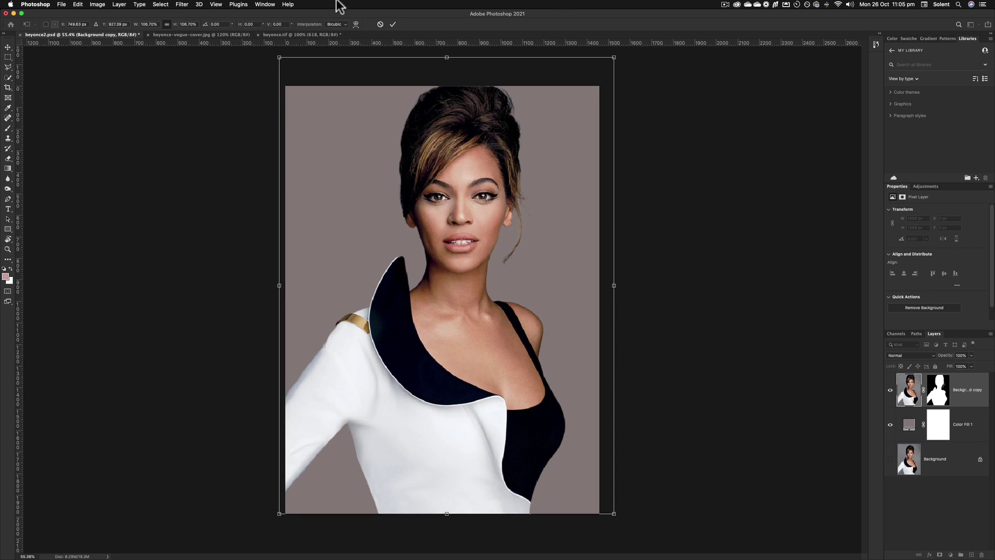
{"action": "left_click", "coordinate": [392, 23]}
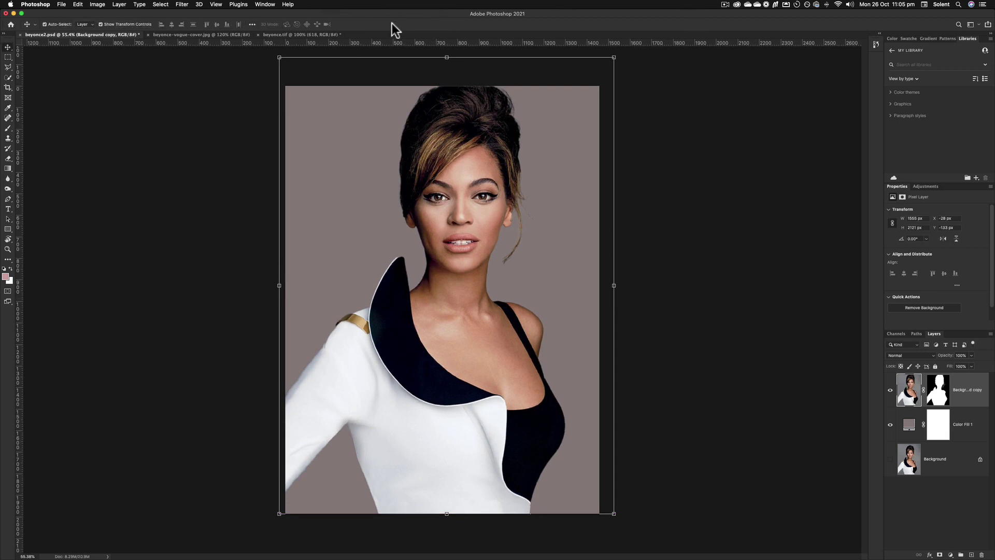
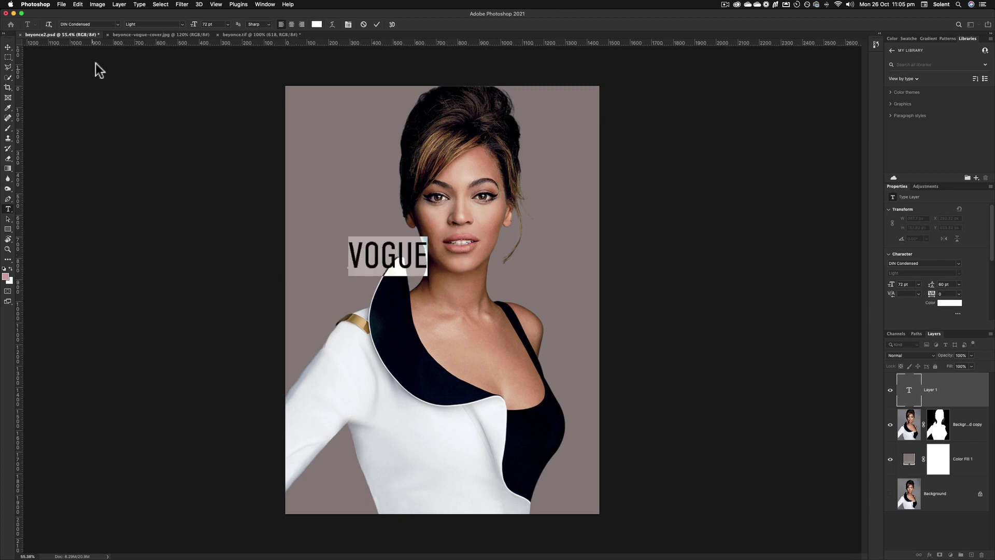
Step: Set the font of the VOGUE title to Baskerville Old Face
{"action": "left_click", "coordinate": [88, 24]}
{"action": "type", "text": "bas"}
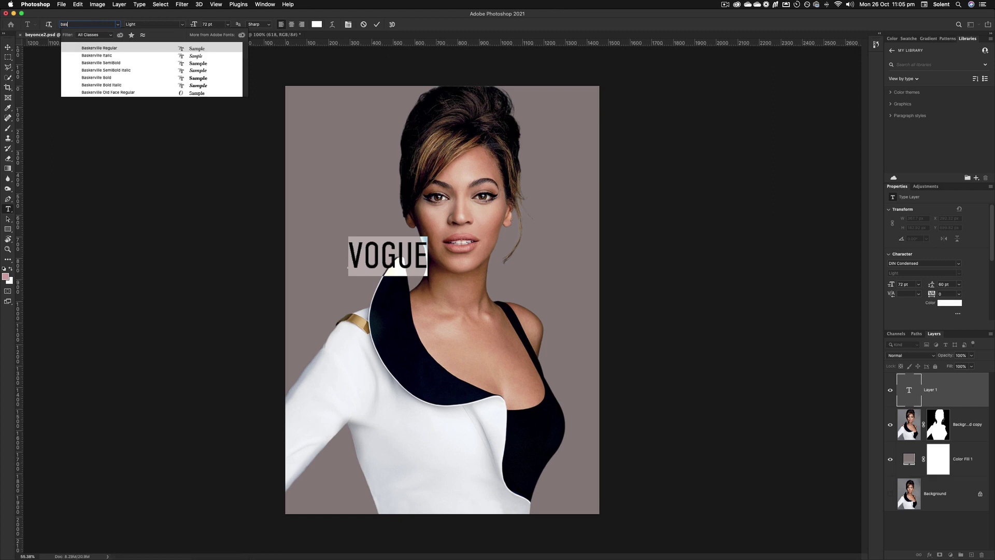
{"action": "left_click", "coordinate": [101, 93]}
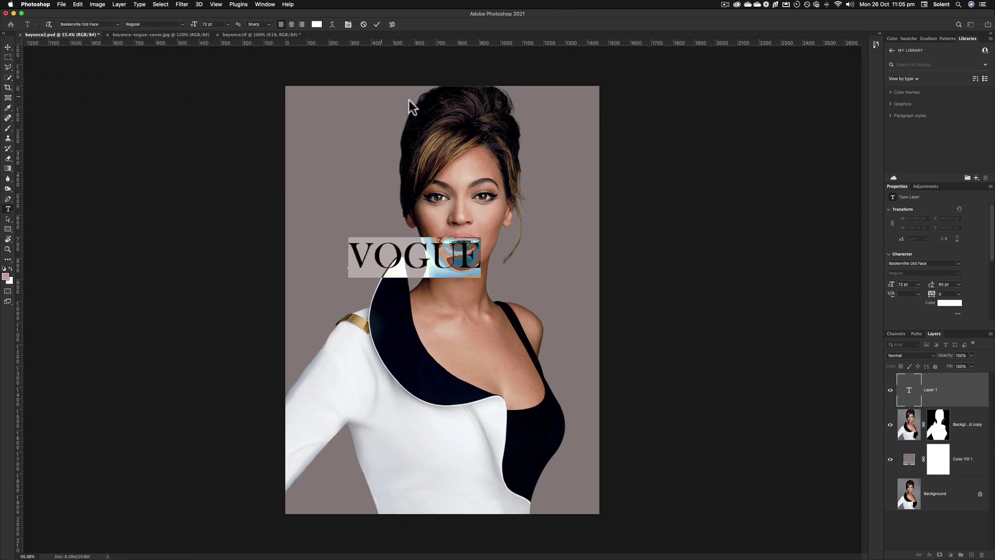
Step: Move the VOGUE title to the top of the page and scale it to about 163 pt so it spans the width
{"action": "left_click", "coordinate": [7, 47]}
{"action": "left_click_drag", "start_coordinate": [450, 264], "coordinate": [591, 158]}
{"action": "left_click_drag", "start_coordinate": [522, 140], "coordinate": [521, 150]}
{"action": "left_click_drag", "start_coordinate": [587, 173], "coordinate": [595, 177]}
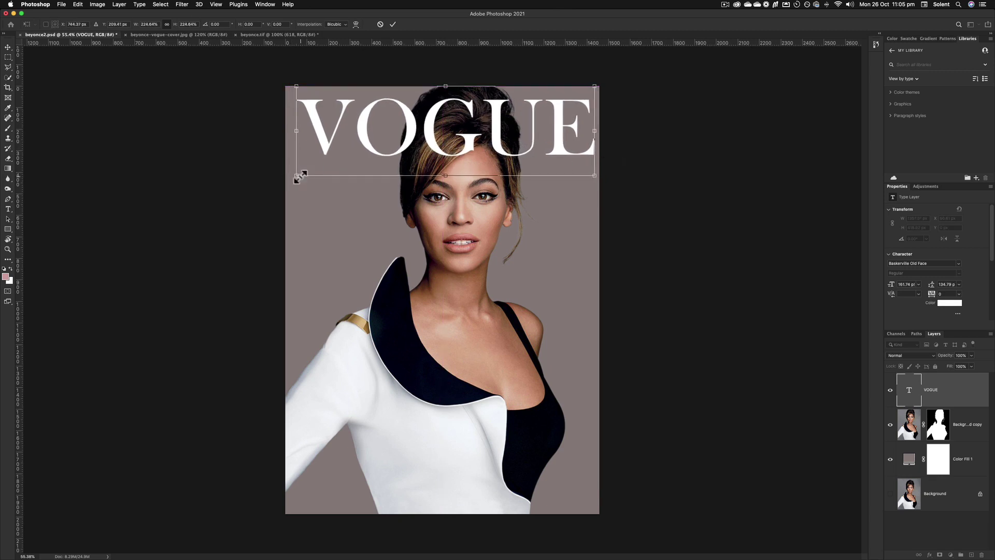
{"action": "left_click_drag", "start_coordinate": [298, 176], "coordinate": [294, 176]}
{"action": "mouse_move", "coordinate": [444, 178]}
{"action": "left_mouse_down"}
{"action": "mouse_move", "coordinate": [445, 192]}
{"action": "mouse_move", "coordinate": [446, 176]}
{"action": "left_mouse_up"}
{"action": "left_click", "coordinate": [390, 25]}
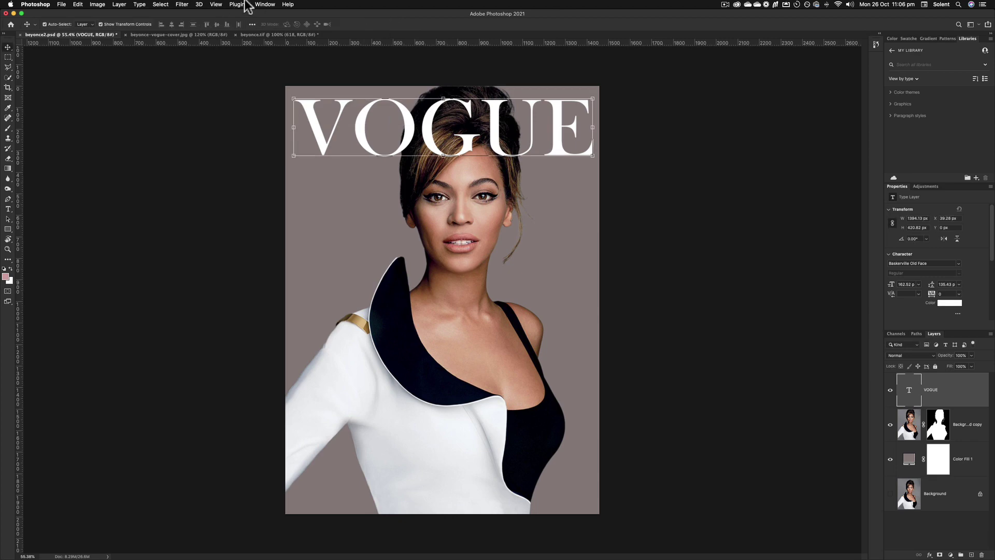
{"action": "left_click", "coordinate": [217, 5]}
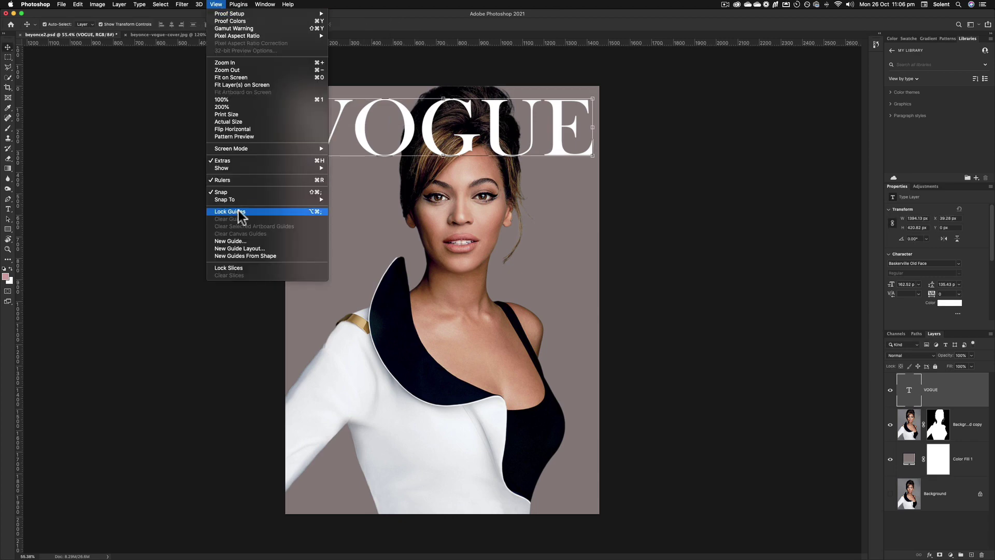
{"action": "mouse_move", "coordinate": [244, 169]}
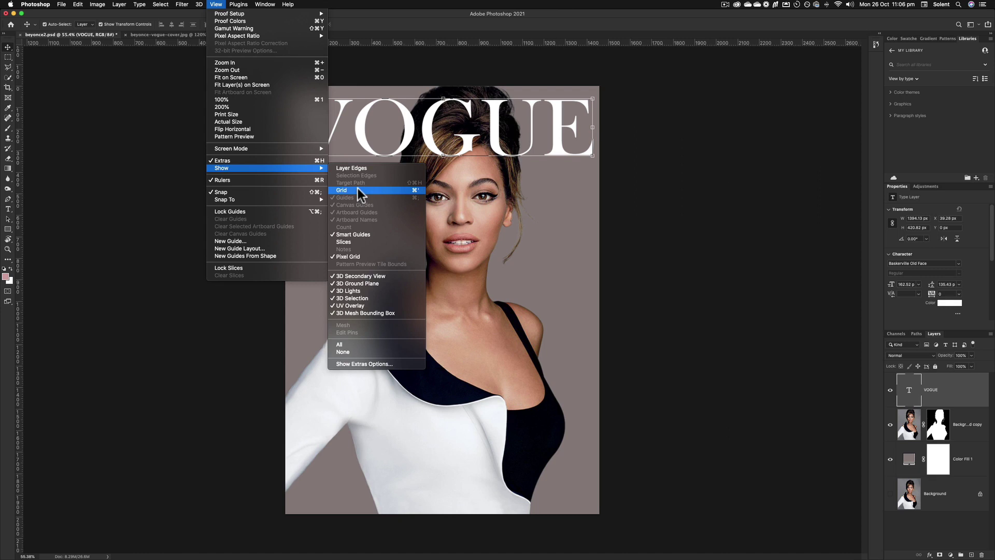
{"action": "left_click", "coordinate": [412, 14]}
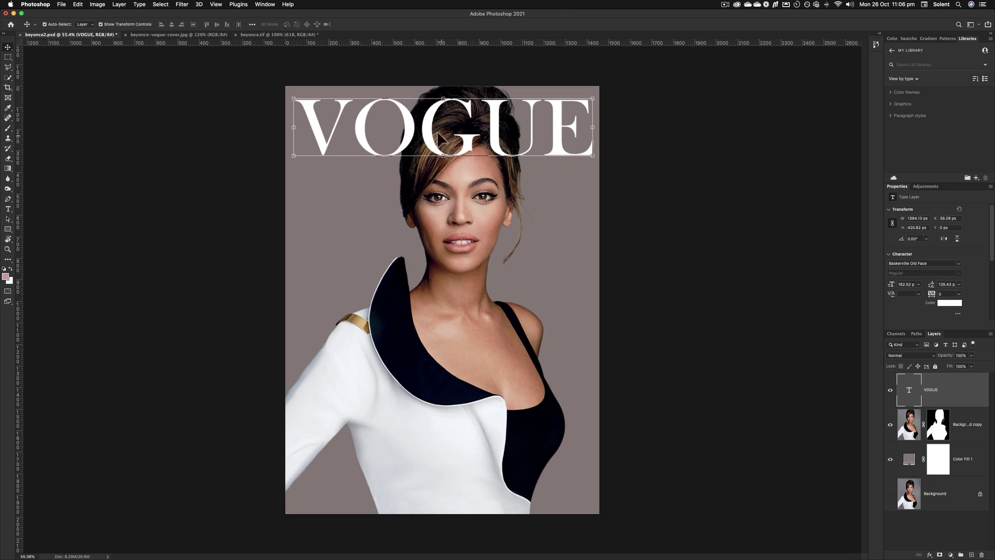
Step: Stretch the VOGUE title vertically to about 130% and move its layer behind the cut-out woman
{"action": "key", "text": "ctrl+t"}
{"action": "left_click_drag", "start_coordinate": [444, 155], "coordinate": [443, 207]}
{"action": "left_click_drag", "start_coordinate": [548, 141], "coordinate": [544, 131]}
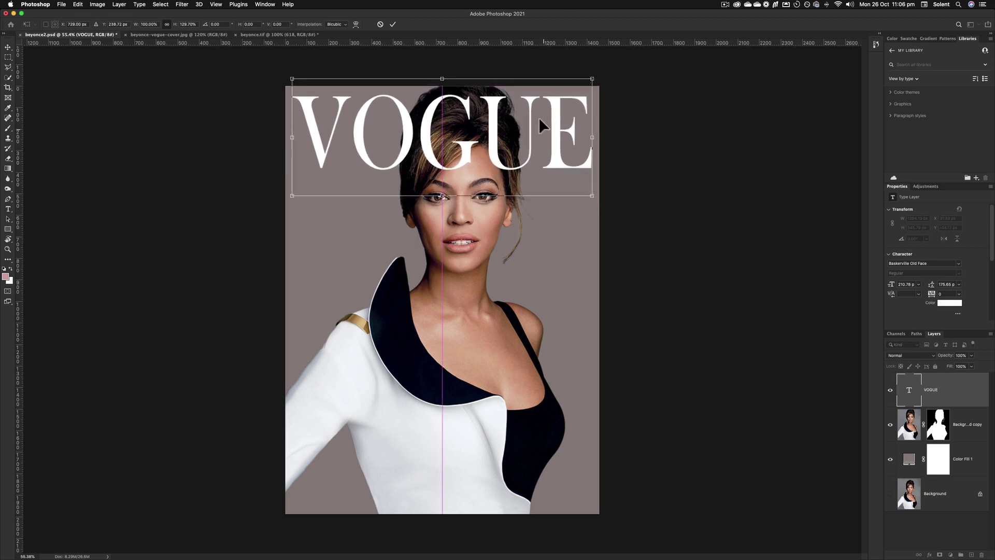
{"action": "left_click", "coordinate": [390, 24]}
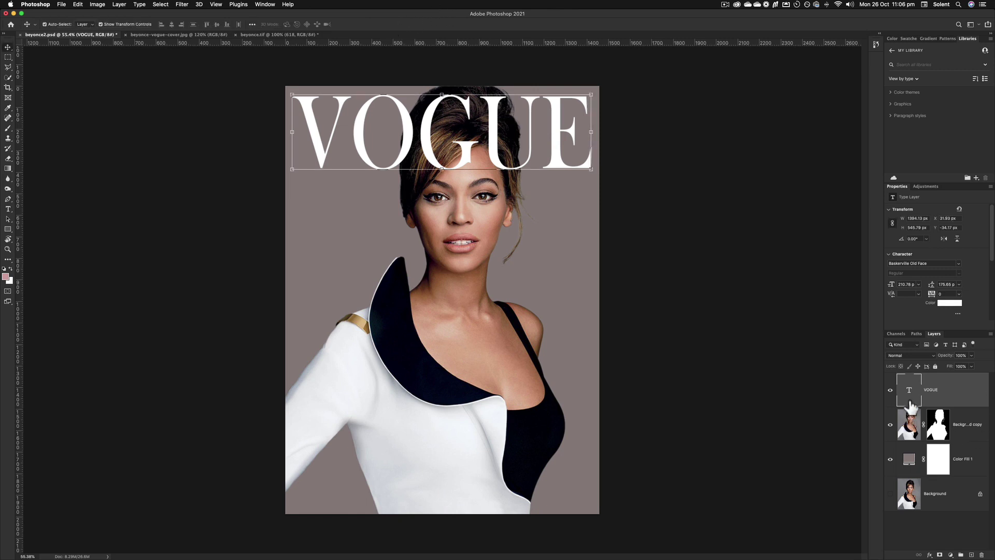
{"action": "left_click_drag", "start_coordinate": [912, 397], "coordinate": [911, 442]}
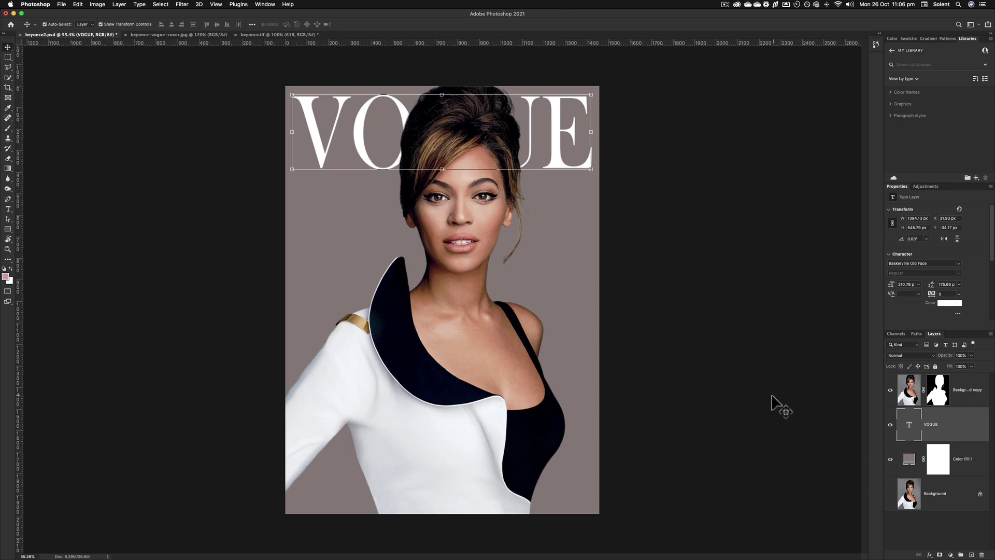
Step: Consult the original Vogue cover and draw a red rectangle about 905 by 92 px across the page's left edge, above the fill layer
{"action": "left_click", "coordinate": [185, 33]}
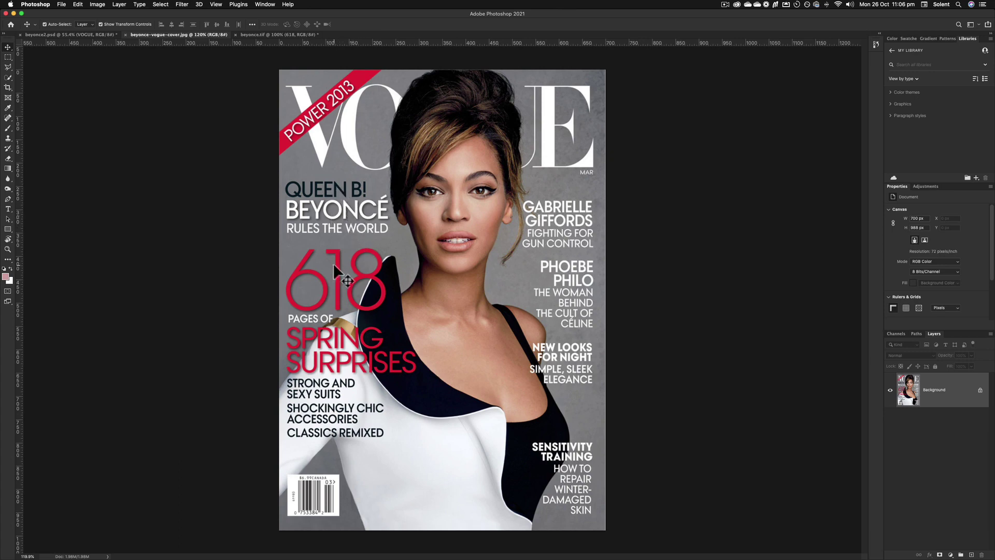
{"action": "left_click", "coordinate": [79, 35]}
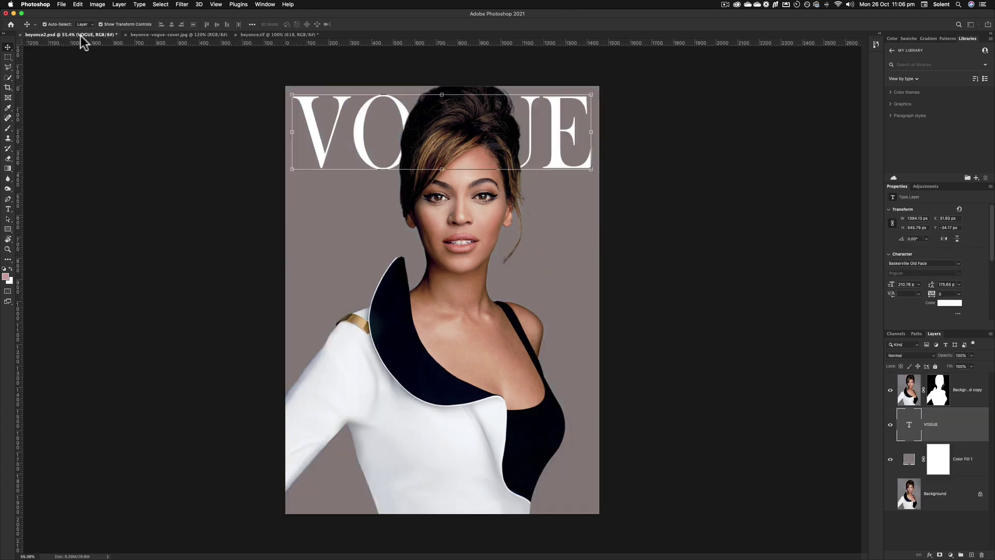
{"action": "left_click", "coordinate": [366, 242]}
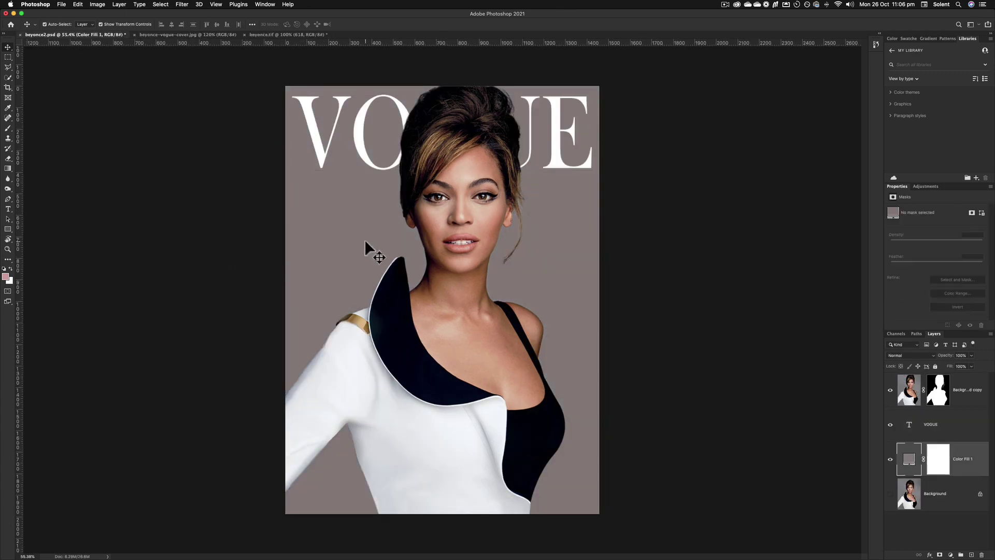
{"action": "left_click", "coordinate": [7, 228]}
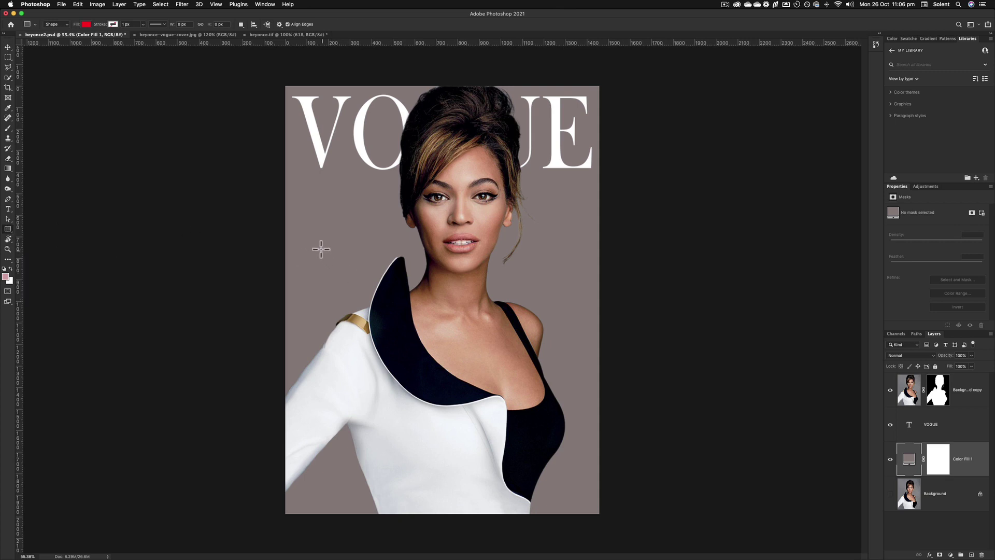
{"action": "left_click_drag", "start_coordinate": [319, 247], "coordinate": [416, 256]}
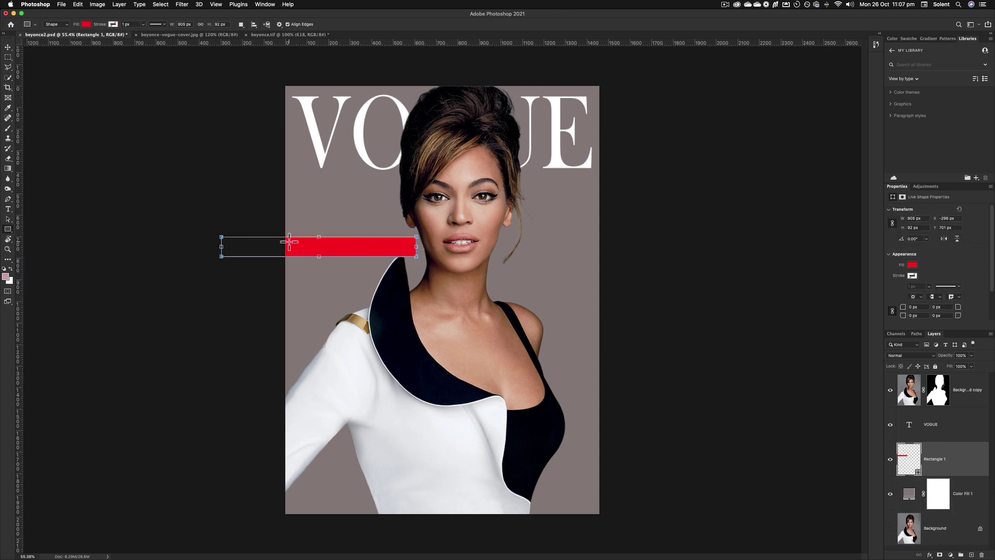
Step: Reduce the red rectangle to about 716 by 73 px and move it up over the first letters of the title
{"action": "left_click_drag", "start_coordinate": [416, 247], "coordinate": [387, 246]}
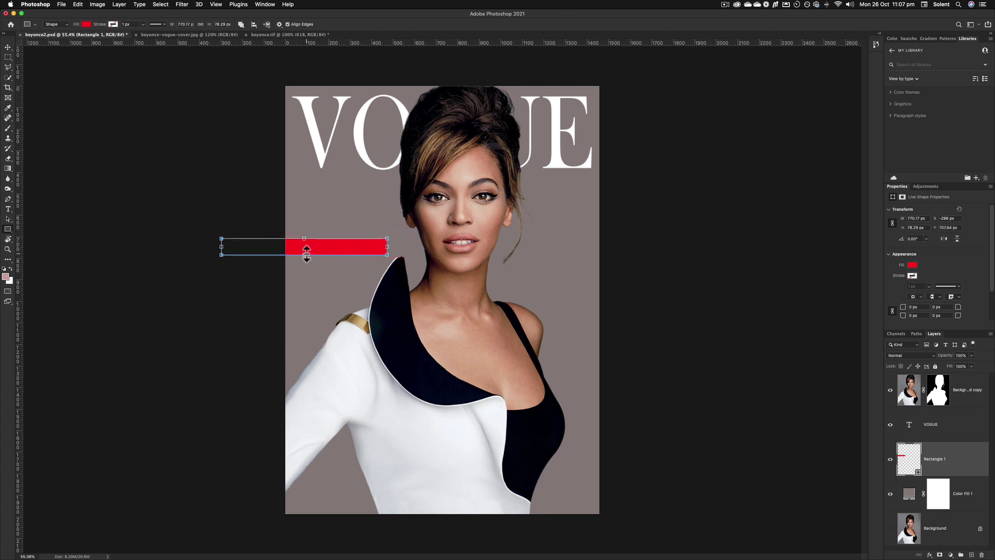
{"action": "key", "text": "ctrl+t"}
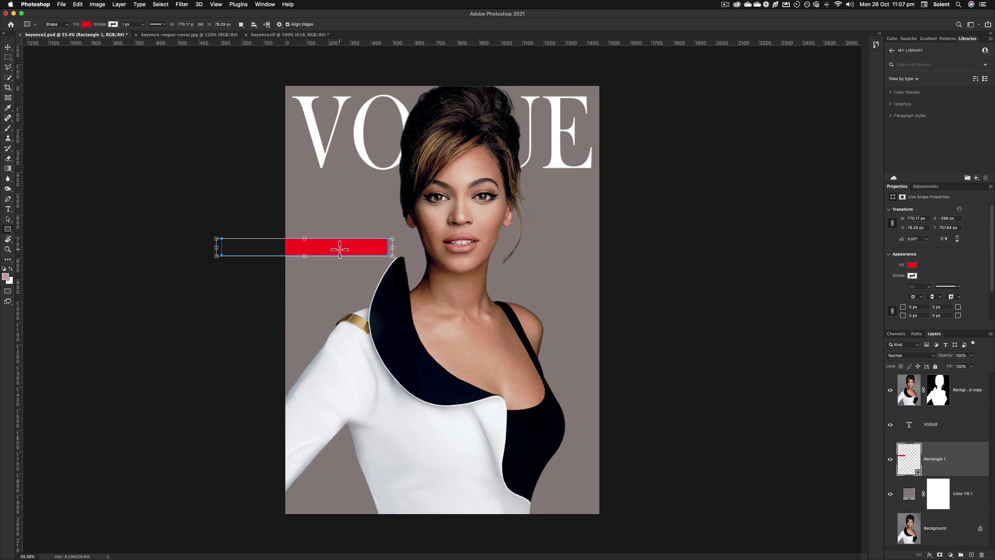
{"action": "left_click_drag", "start_coordinate": [391, 248], "coordinate": [371, 247]}
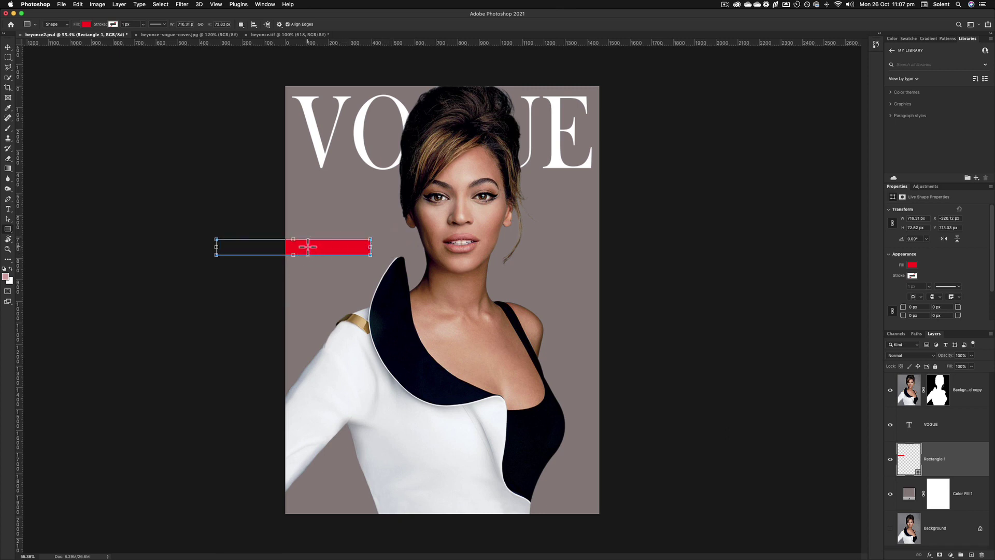
{"action": "left_click", "coordinate": [8, 47]}
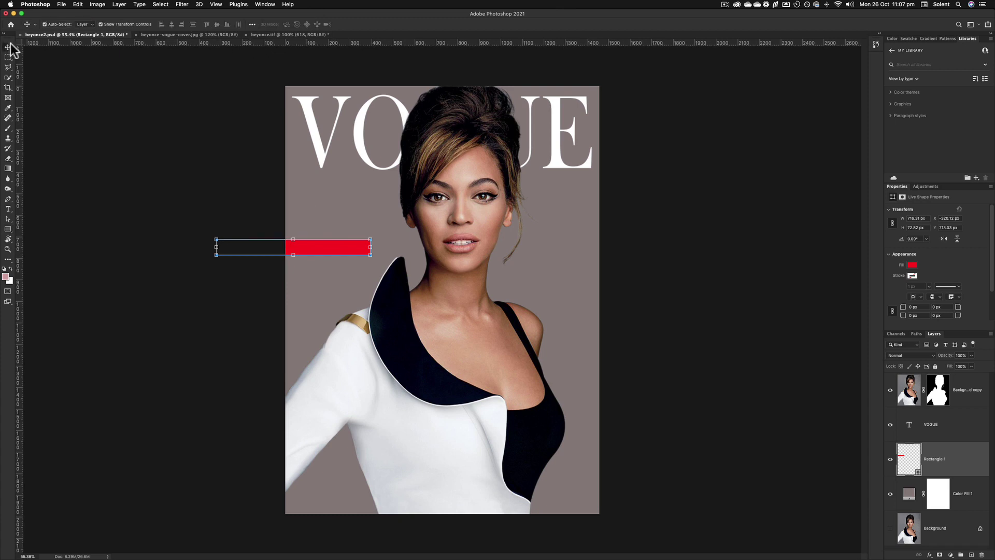
{"action": "left_click_drag", "start_coordinate": [327, 249], "coordinate": [372, 125]}
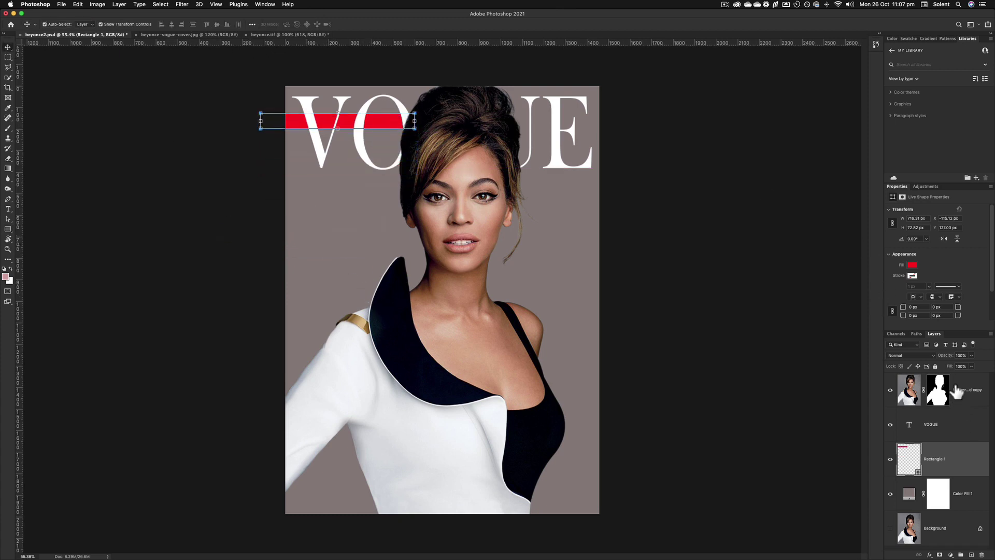
Step: Rotate the red rectangle to -45°
{"action": "left_click", "coordinate": [916, 239]}
{"action": "type", "text": "-45"}
{"action": "key", "text": "Return"}
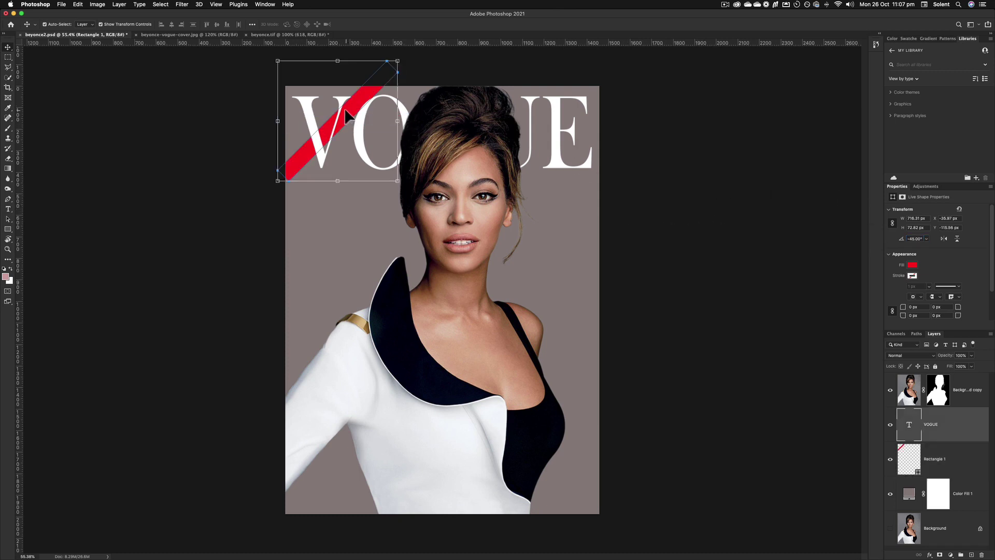
Step: Bring the red rectangle's layer to the top of the stack and move the strip closer into the page's upper-left corner
{"action": "left_click", "coordinate": [324, 108]}
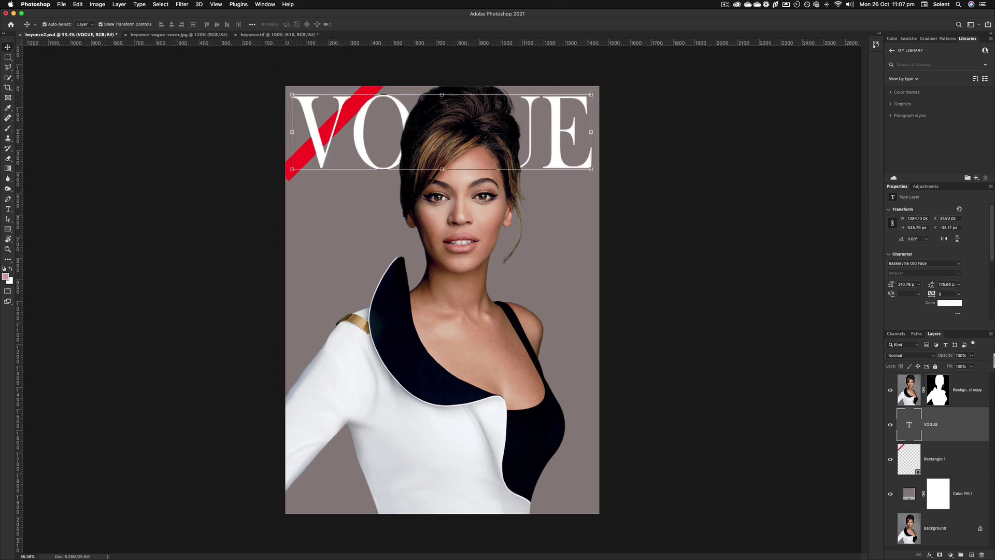
{"action": "left_click_drag", "start_coordinate": [908, 466], "coordinate": [908, 384]}
{"action": "left_click_drag", "start_coordinate": [315, 151], "coordinate": [297, 145]}
Step: Add a white text line reading POWER 2013 below the title and set its font to DIN Condensed Light
{"action": "left_click", "coordinate": [9, 211]}
{"action": "left_click", "coordinate": [337, 264]}
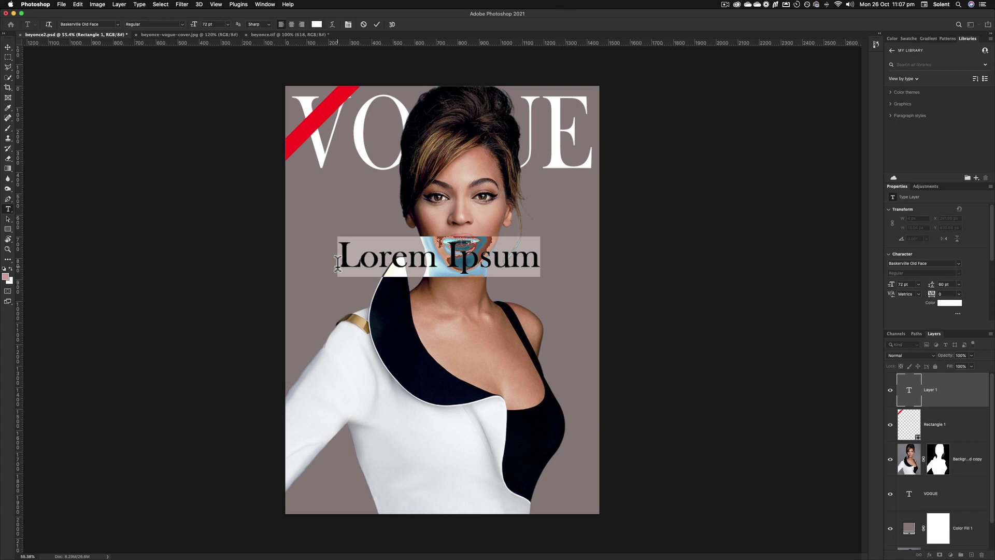
{"action": "type", "text": "POWER"}
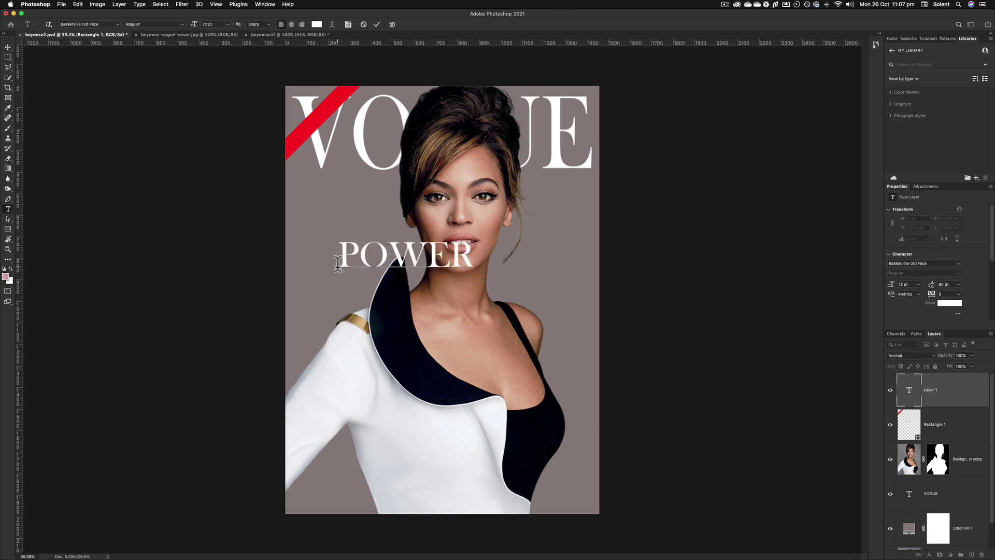
{"action": "type", "text": " 2013"}
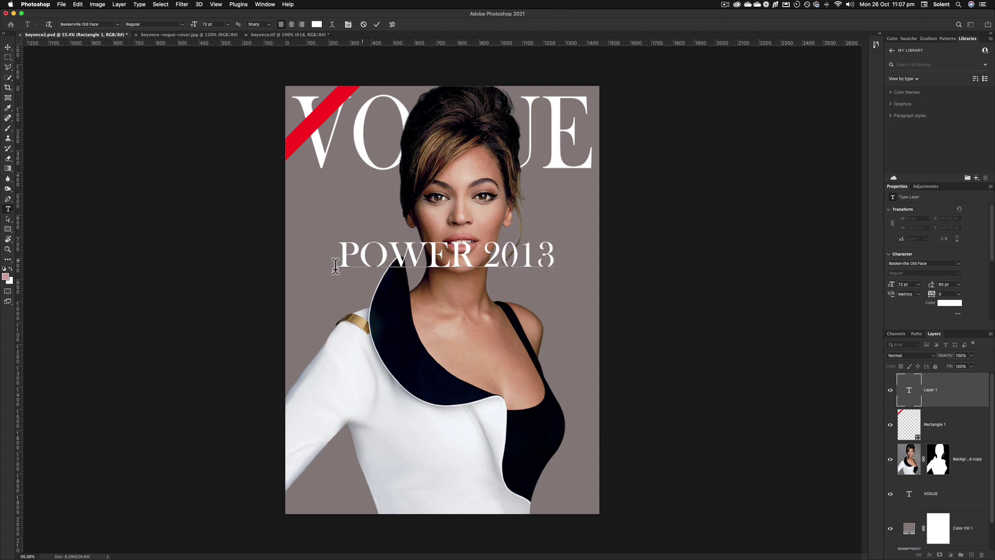
{"action": "left_click_drag", "start_coordinate": [339, 253], "coordinate": [584, 254]}
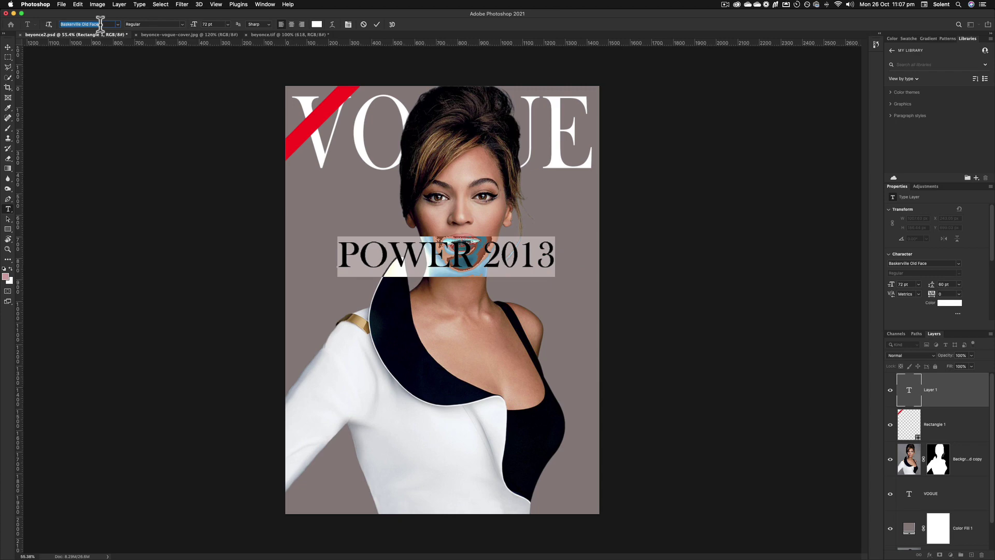
{"action": "type", "text": "din"}
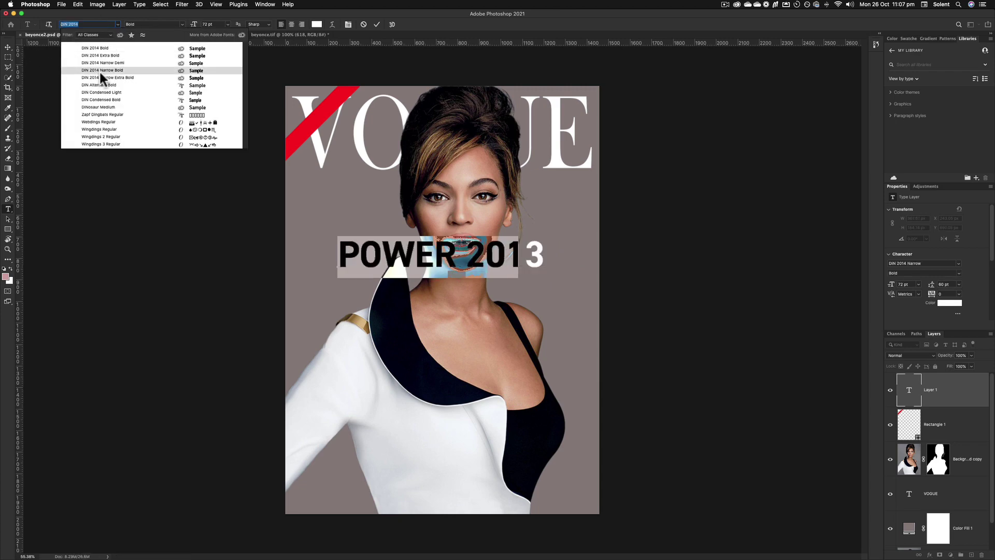
{"action": "left_click", "coordinate": [111, 96]}
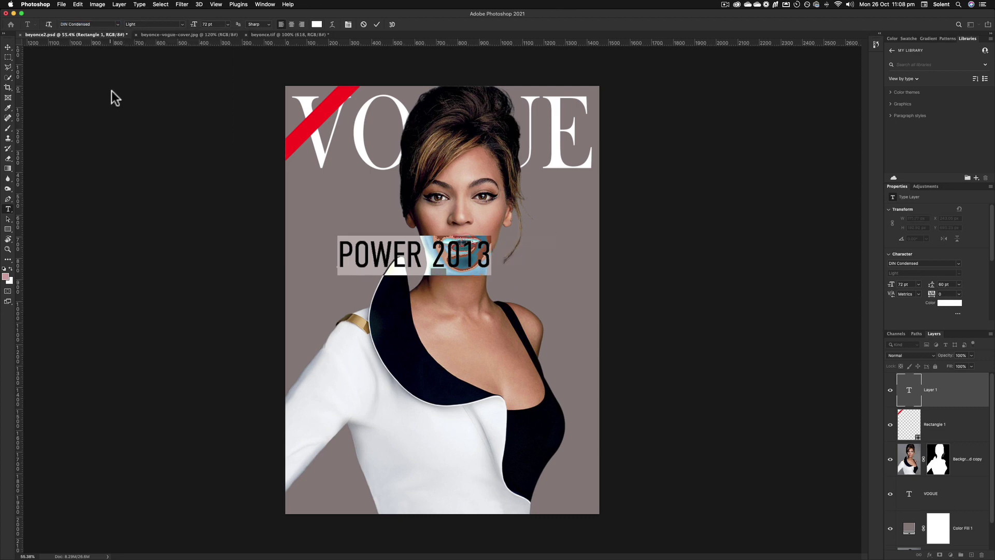
Step: Scale the POWER 2013 text down to about 34 pt and move it over the title's first letters
{"action": "left_click", "coordinate": [8, 47]}
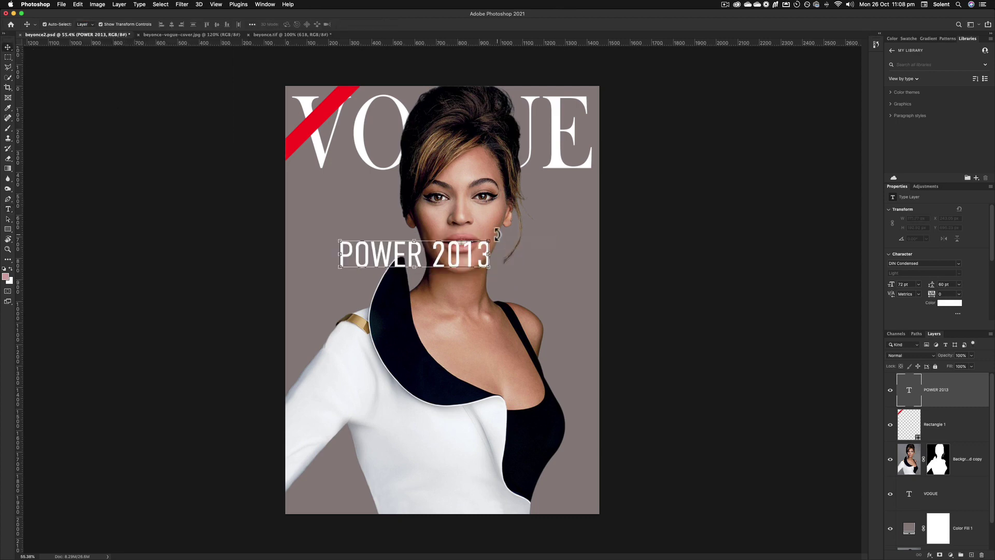
{"action": "left_click_drag", "start_coordinate": [490, 267], "coordinate": [343, 117]}
{"action": "left_click", "coordinate": [392, 24]}
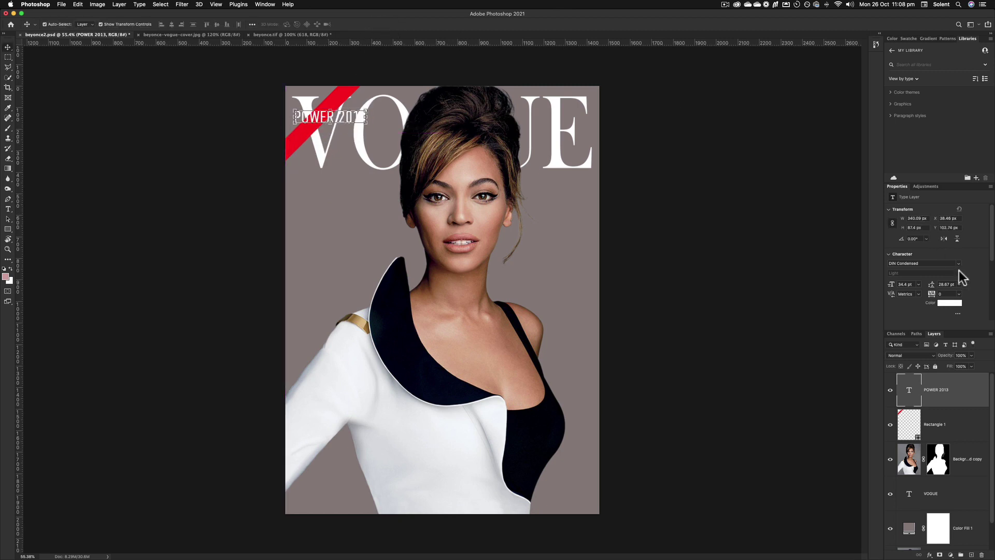
Step: Rotate the POWER 2013 text to -45° to match the red banner
{"action": "left_click", "coordinate": [918, 239]}
{"action": "type", "text": "-45"}
{"action": "key", "text": "Return"}
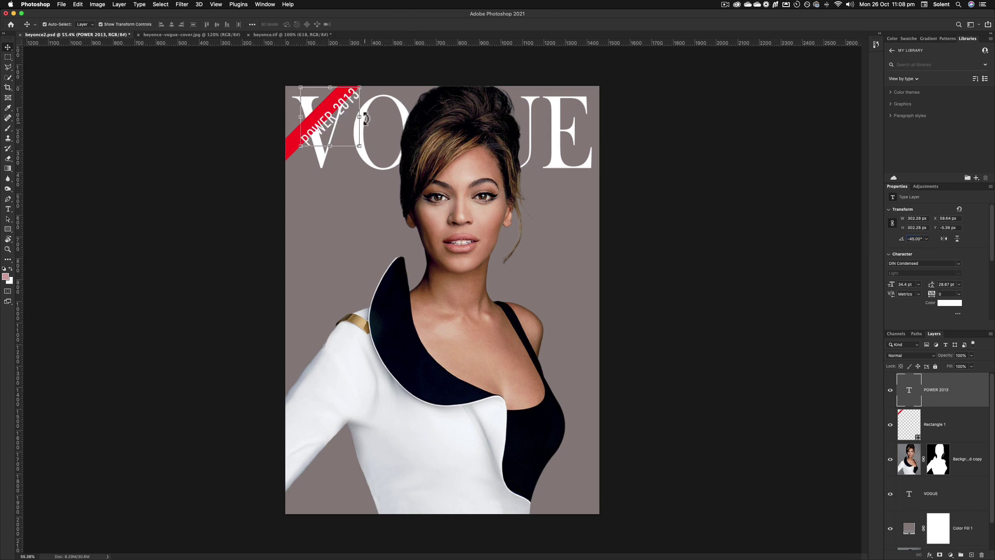
Step: Scale the POWER 2013 text to 76%, about 26 pt, and center it on the red banner
{"action": "left_click_drag", "start_coordinate": [356, 144], "coordinate": [318, 117]}
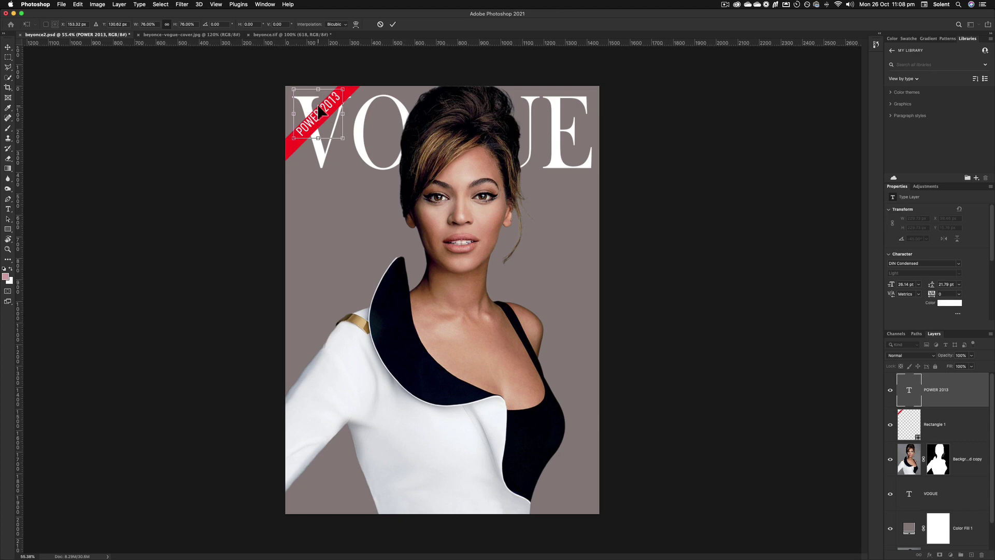
{"action": "scroll", "coordinate": [318, 117], "scroll_direction": "up", "scroll_amount": 3}
{"action": "scroll", "coordinate": [318, 112], "scroll_direction": "up", "scroll_amount": 5}
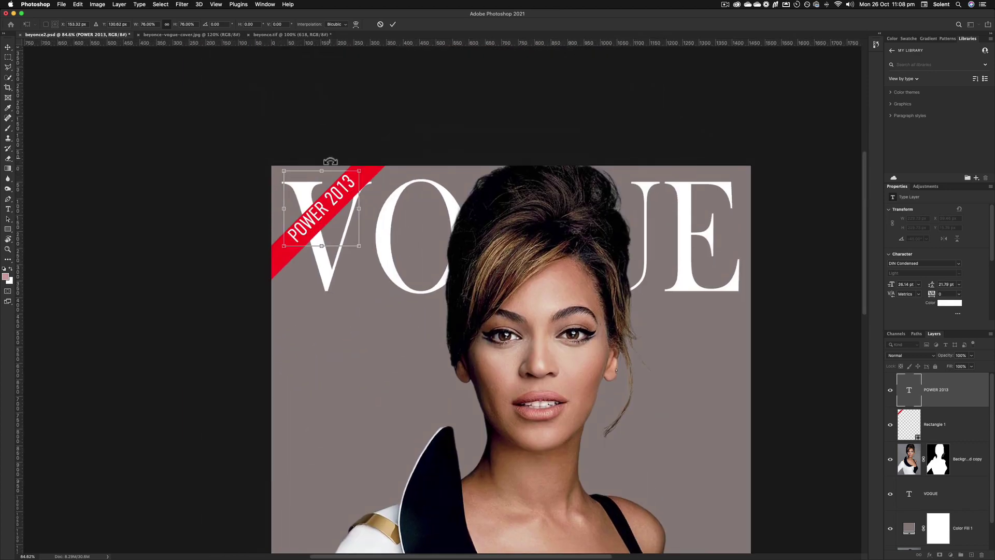
{"action": "left_click_drag", "start_coordinate": [326, 203], "coordinate": [326, 209]}
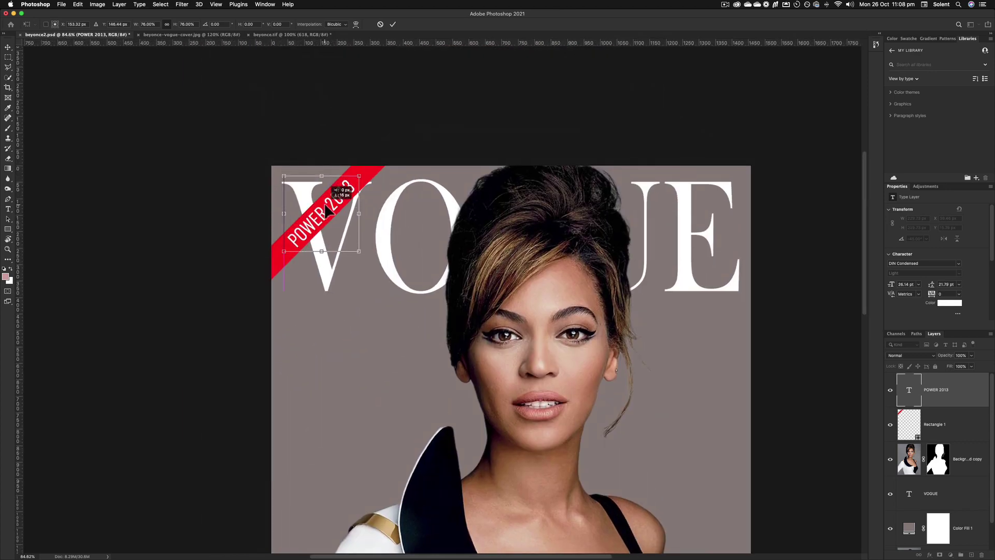
{"action": "left_click", "coordinate": [394, 24]}
Step: Enlarge the red corner banner to about 110% around the POWER 2013 text
{"action": "left_click", "coordinate": [339, 292]}
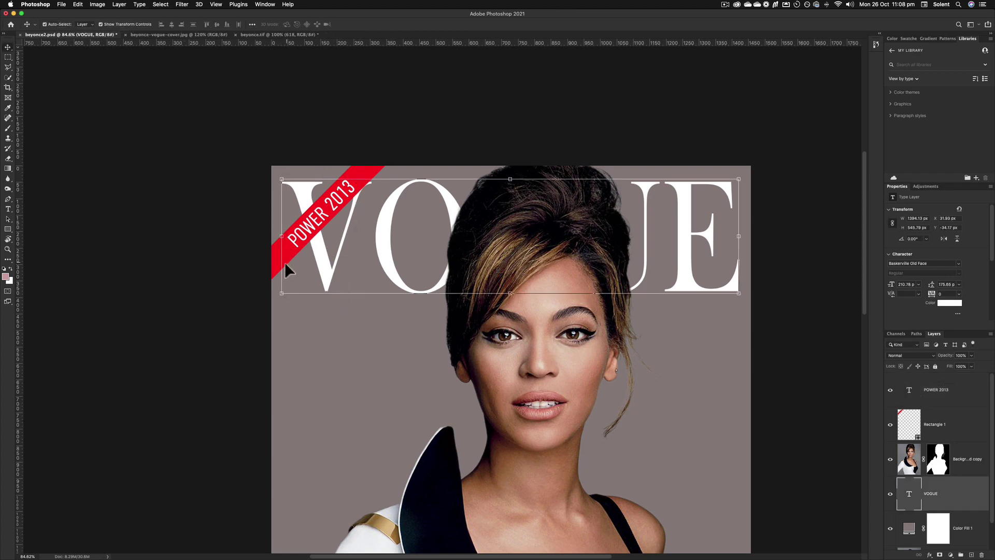
{"action": "left_click", "coordinate": [254, 281]}
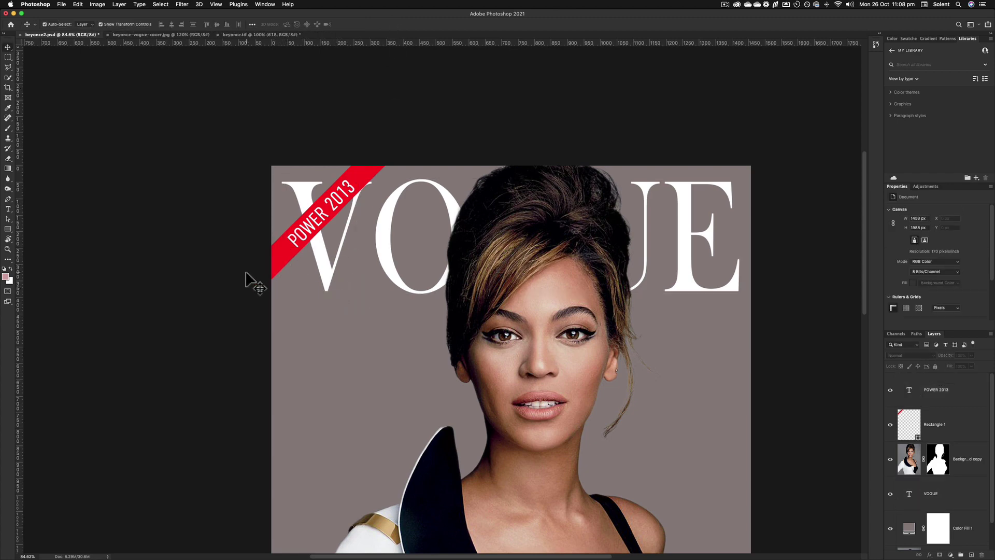
{"action": "left_click", "coordinate": [289, 255]}
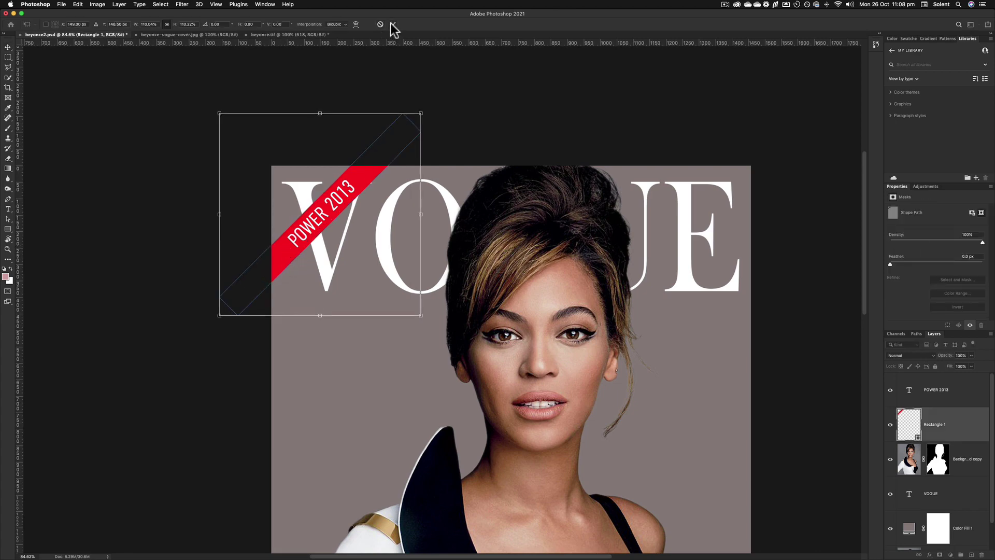
{"action": "left_click", "coordinate": [548, 106]}
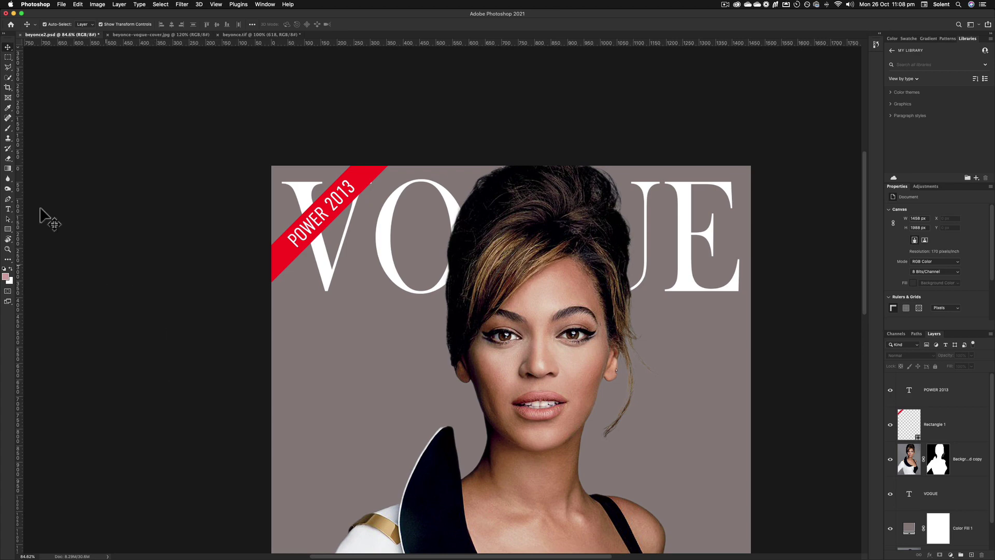
Step: Check the original cover and add a text line reading QUEEN B! below the title in DIN Condensed Light
{"action": "left_click", "coordinate": [185, 35]}
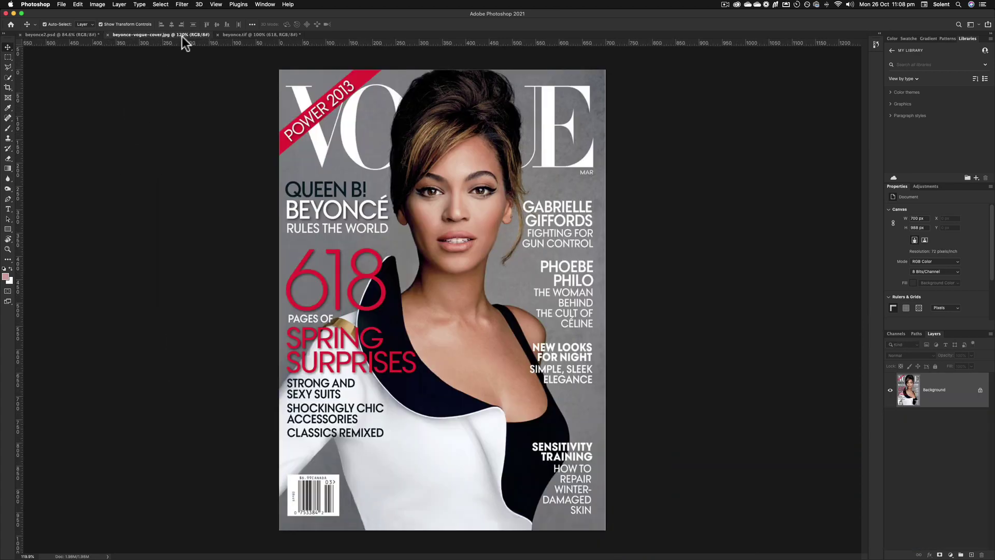
{"action": "left_click", "coordinate": [71, 35]}
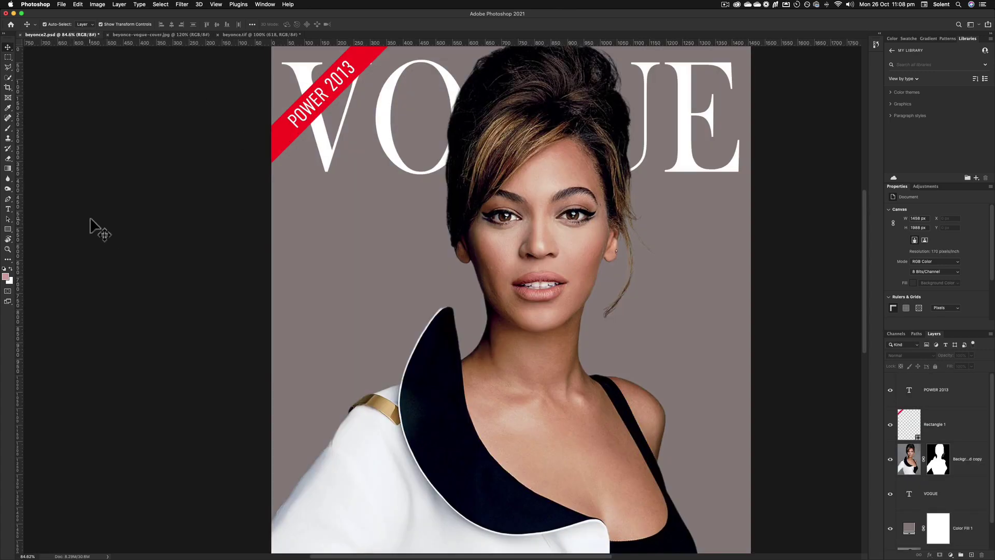
{"action": "left_click", "coordinate": [8, 208]}
{"action": "left_click", "coordinate": [305, 226]}
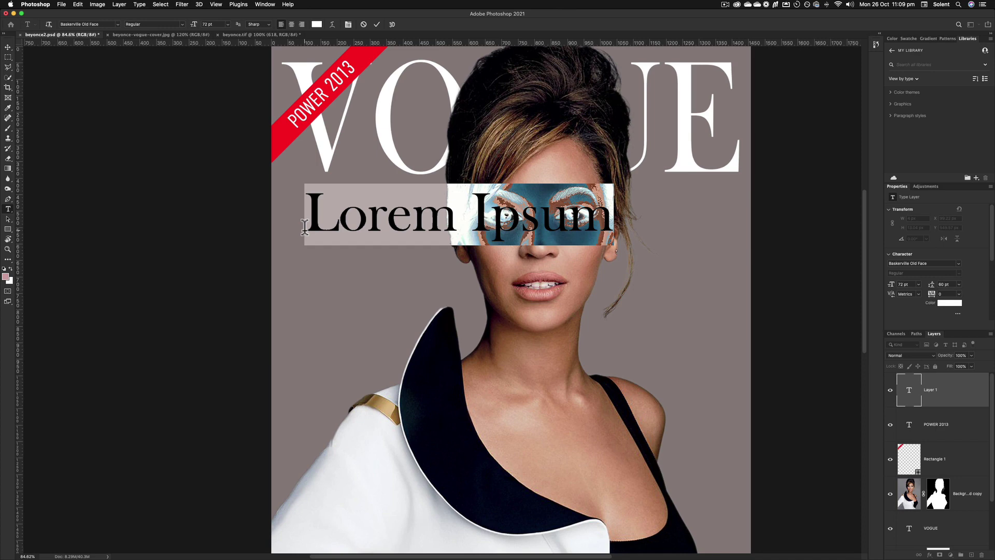
{"action": "type", "text": "QUEE"}
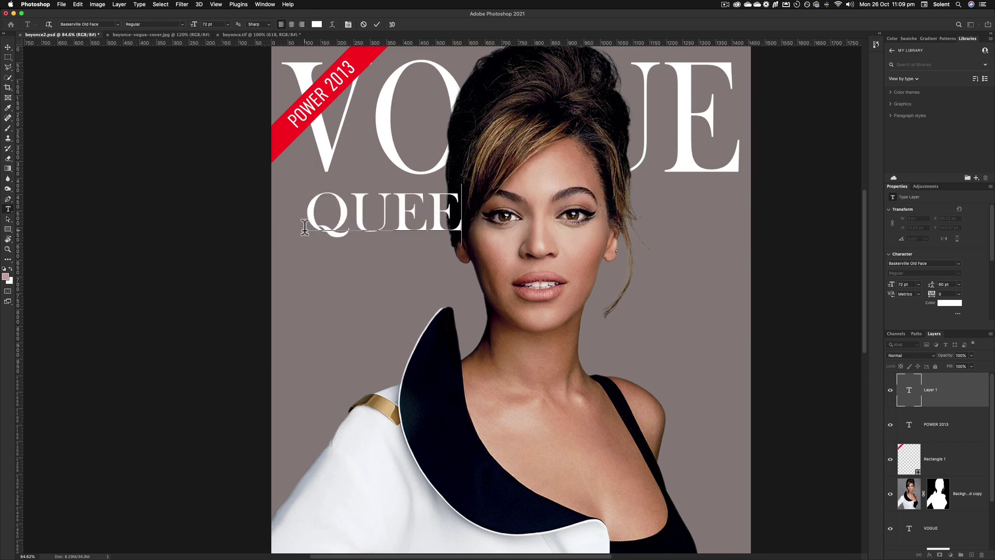
{"action": "type", "text": "N B!"}
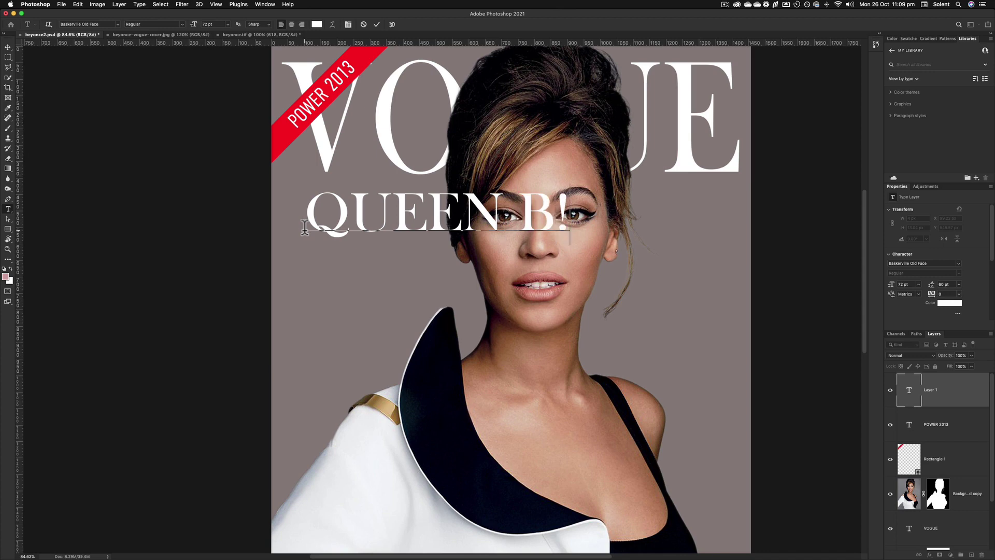
{"action": "left_click_drag", "start_coordinate": [308, 207], "coordinate": [570, 207]}
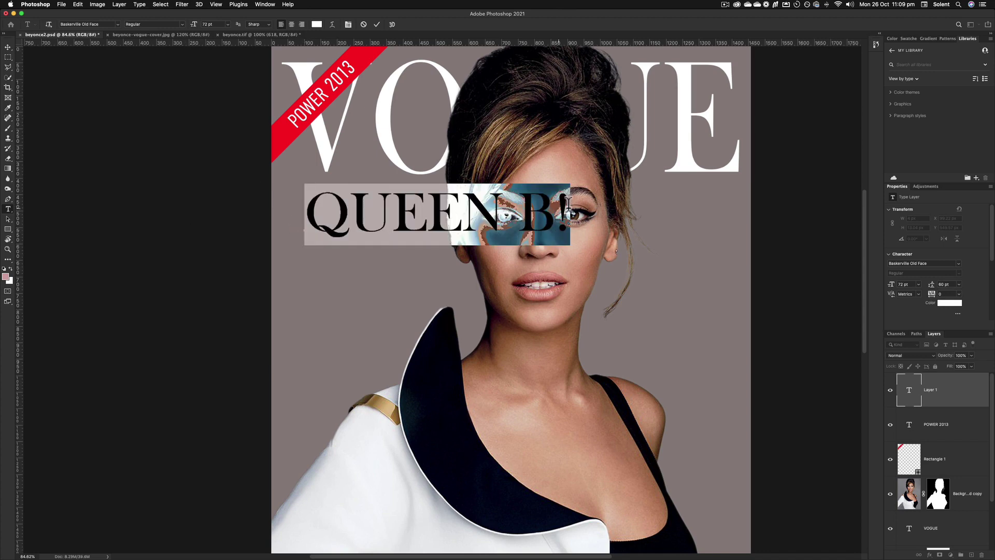
{"action": "left_click", "coordinate": [98, 24]}
{"action": "type", "text": "DIN Condensed"}
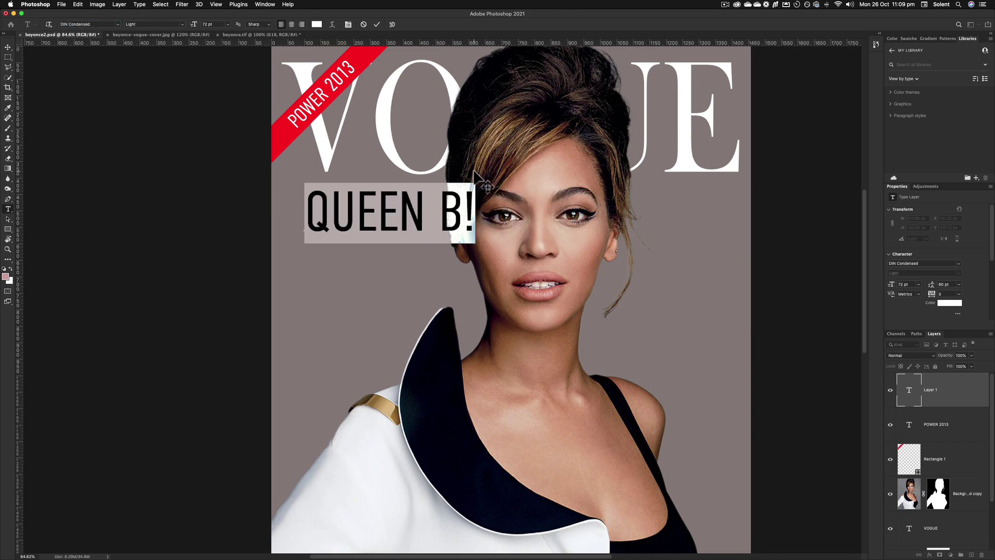
Step: Scale the QUEEN B! text down to about 49 pt and place it just below the title's V and O
{"action": "left_click", "coordinate": [8, 48]}
{"action": "left_click_drag", "start_coordinate": [472, 232], "coordinate": [402, 213]}
{"action": "key", "text": "Return"}
Step: Change the QUEEN B! text color to black
{"action": "double_click", "coordinate": [376, 207]}
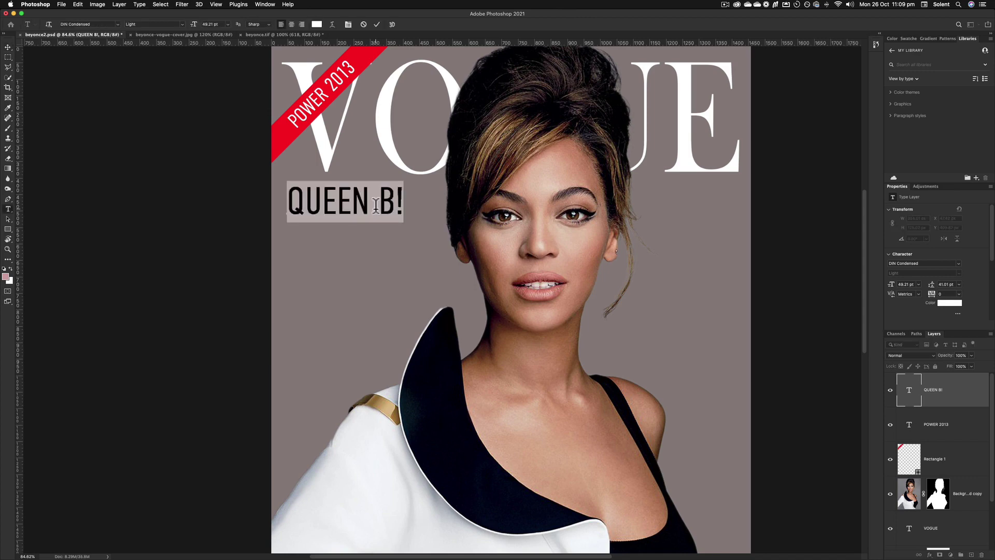
{"action": "left_click", "coordinate": [317, 25]}
{"action": "left_click_drag", "start_coordinate": [606, 381], "coordinate": [629, 431]}
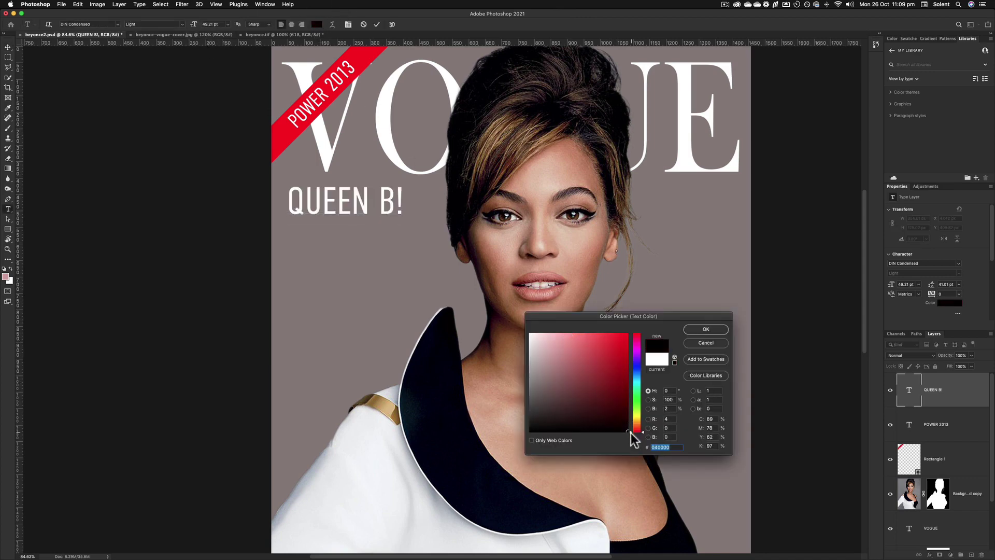
{"action": "left_click", "coordinate": [705, 330]}
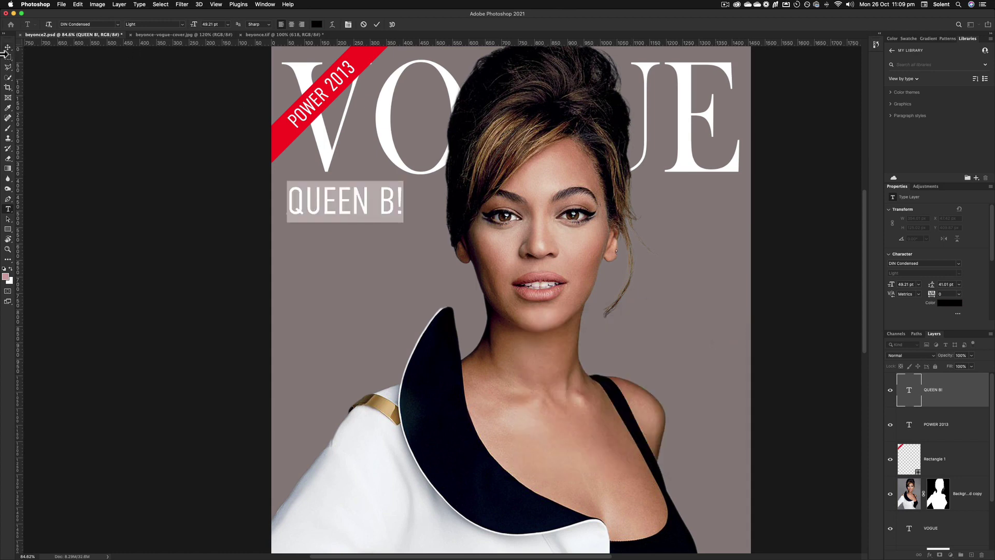
{"action": "left_click", "coordinate": [7, 48]}
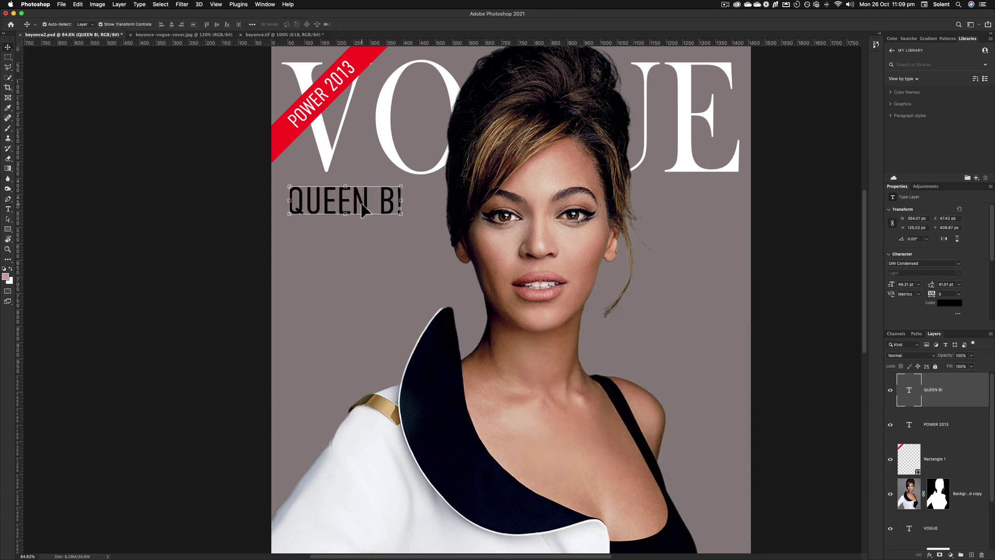
Step: Duplicate the QUEEN B! line directly below itself and change the copy's text to BEYONCE
{"action": "left_click_drag", "start_coordinate": [360, 201], "coordinate": [362, 240]}
{"action": "double_click", "coordinate": [362, 236]}
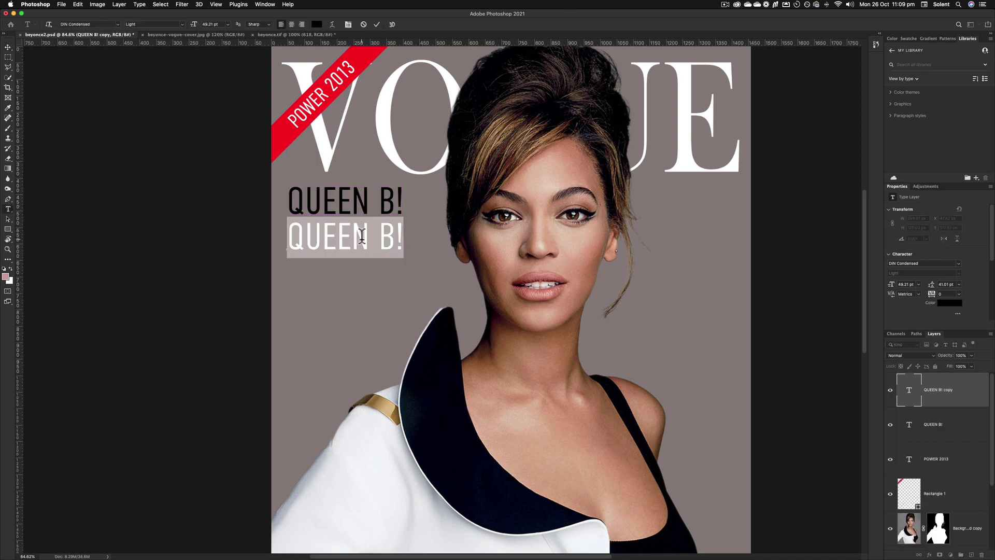
{"action": "type", "text": "BE"}
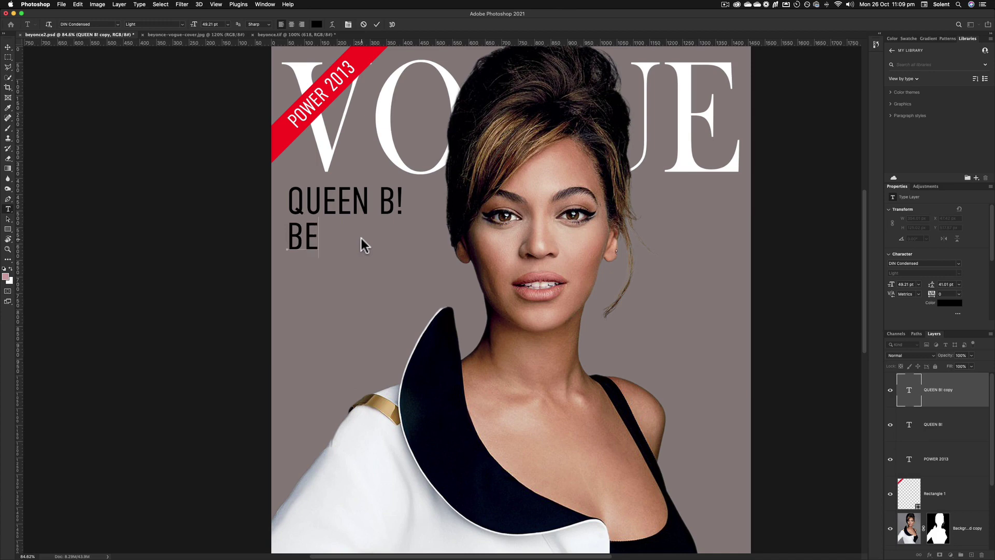
{"action": "type", "text": "YONCE"}
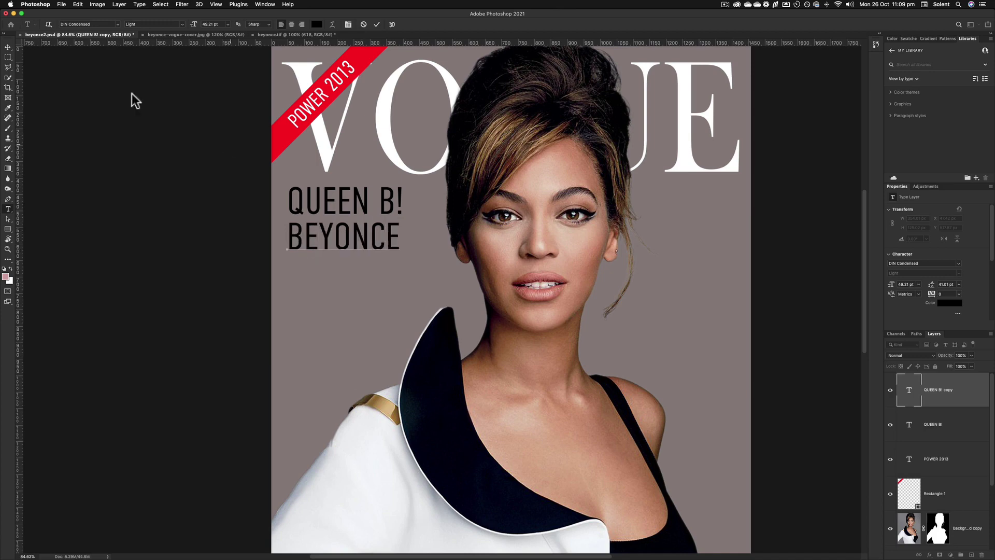
{"action": "left_click", "coordinate": [7, 49]}
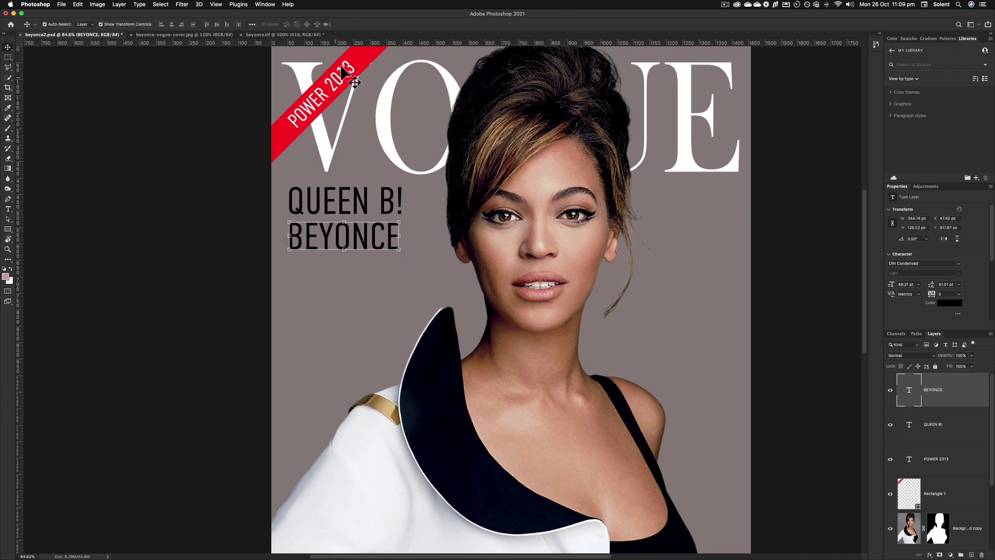
Step: Change the BEYONCE text color to white and commit the text edit
{"action": "double_click", "coordinate": [308, 234]}
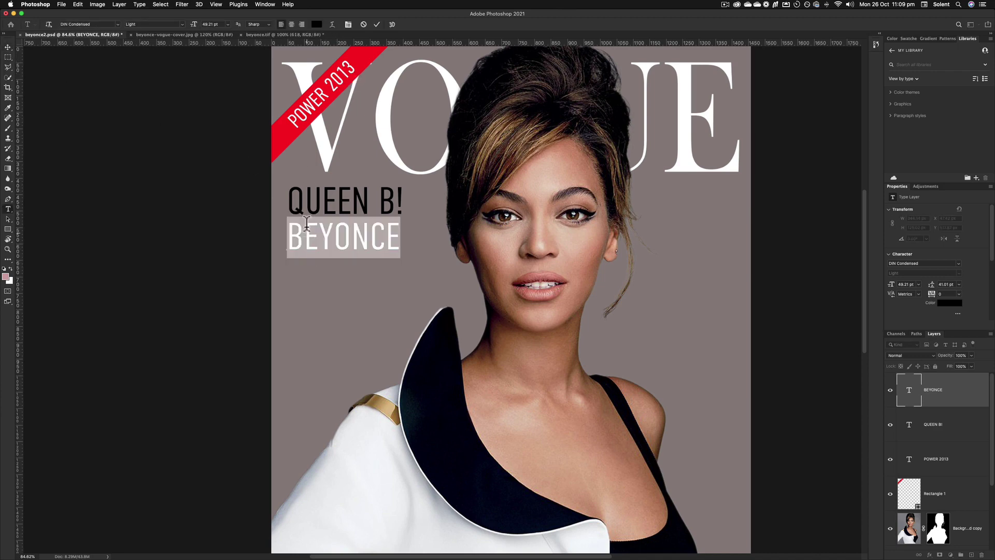
{"action": "left_click", "coordinate": [316, 25]}
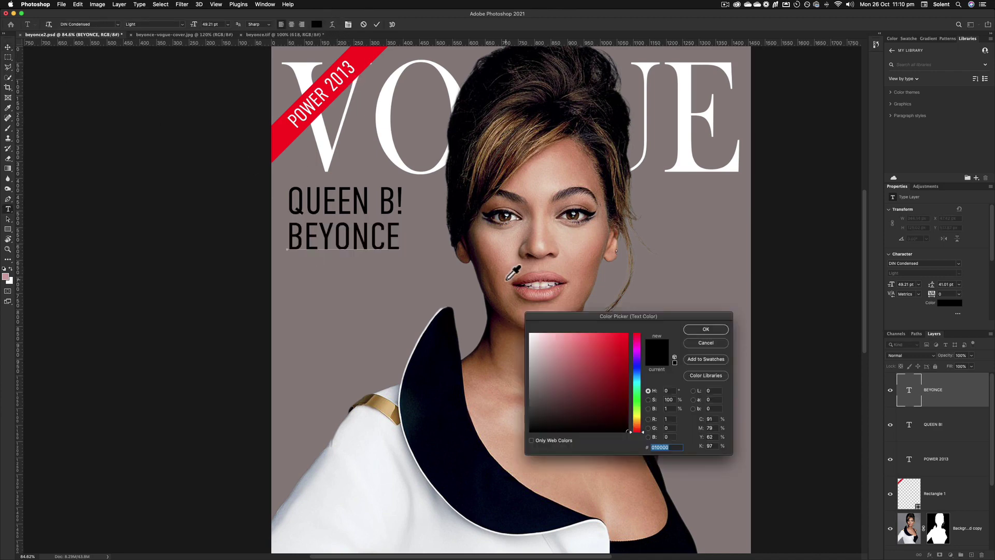
{"action": "left_click", "coordinate": [532, 337]}
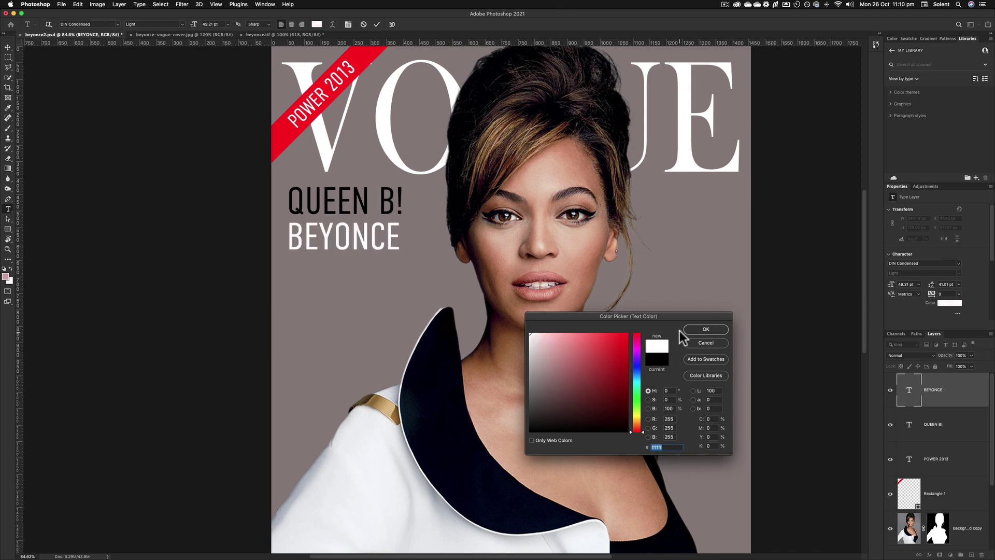
{"action": "left_click", "coordinate": [705, 330]}
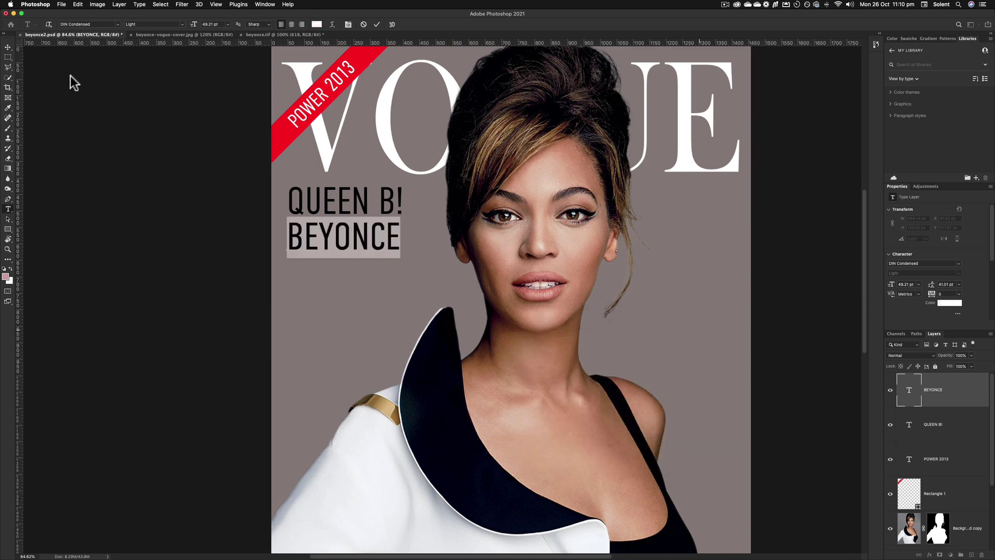
{"action": "left_click", "coordinate": [8, 46]}
Step: Scale the BEYONCE text up to about 134%, keeping it just below the QUEEN B! line
{"action": "key", "text": "ctrl+t"}
{"action": "mouse_move", "coordinate": [395, 247]}
{"action": "left_mouse_down"}
{"action": "mouse_move", "coordinate": [438, 277]}
{"action": "mouse_move", "coordinate": [412, 251]}
{"action": "left_mouse_up"}
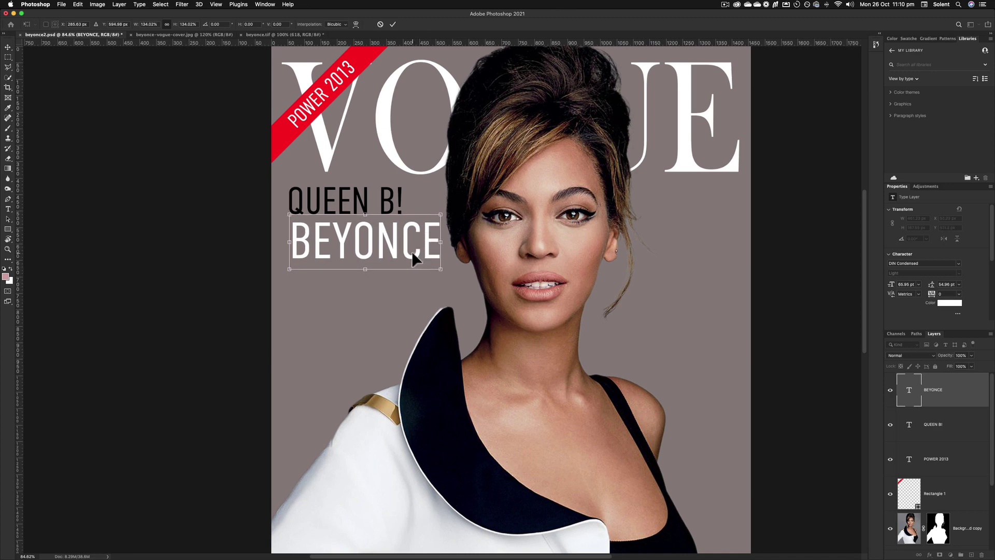
{"action": "left_click", "coordinate": [391, 24]}
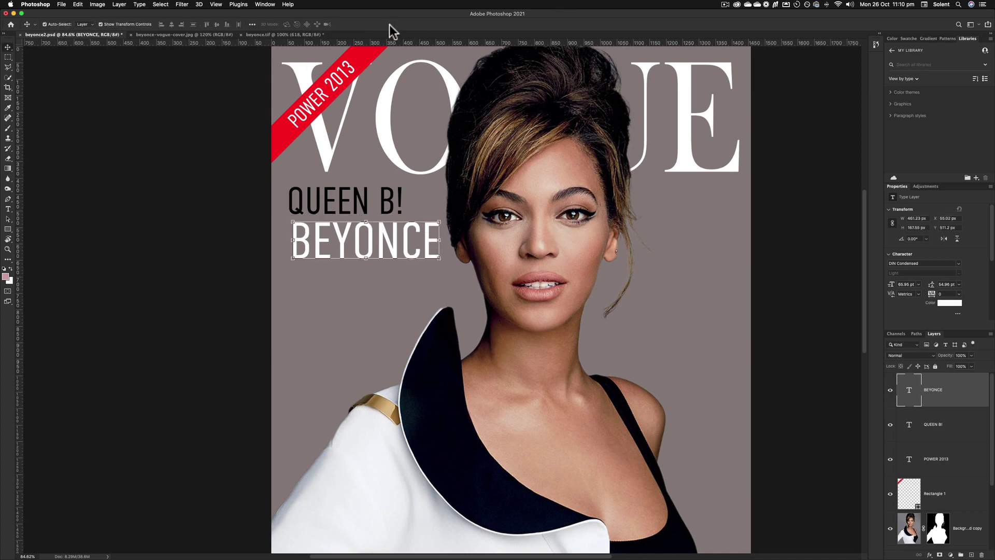
Step: Compare the original Vogue cover with the more complete beyonce.tif version, examining the headlines beside the portrait
{"action": "left_click", "coordinate": [261, 34]}
{"action": "left_click", "coordinate": [124, 33]}
{"action": "left_click", "coordinate": [168, 34]}
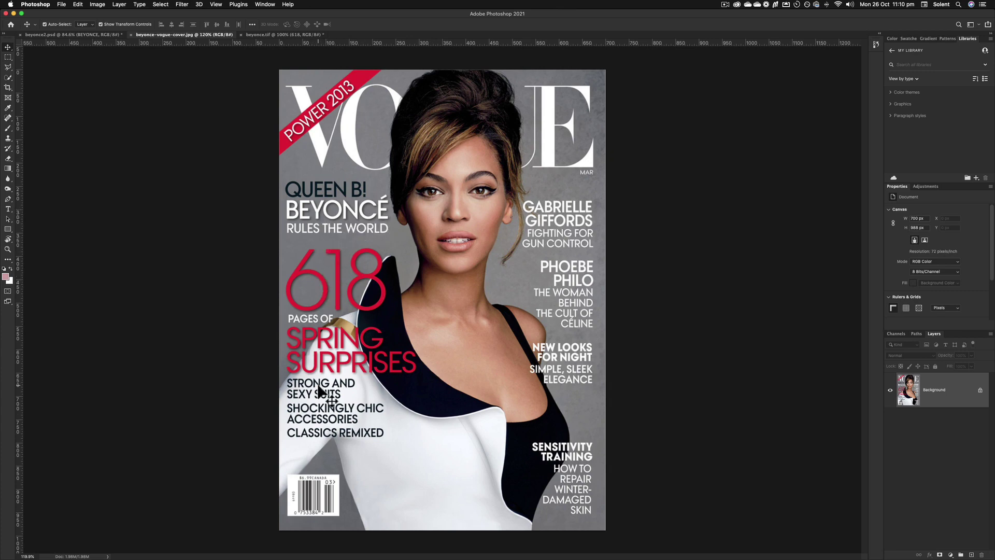
{"action": "left_click", "coordinate": [283, 34]}
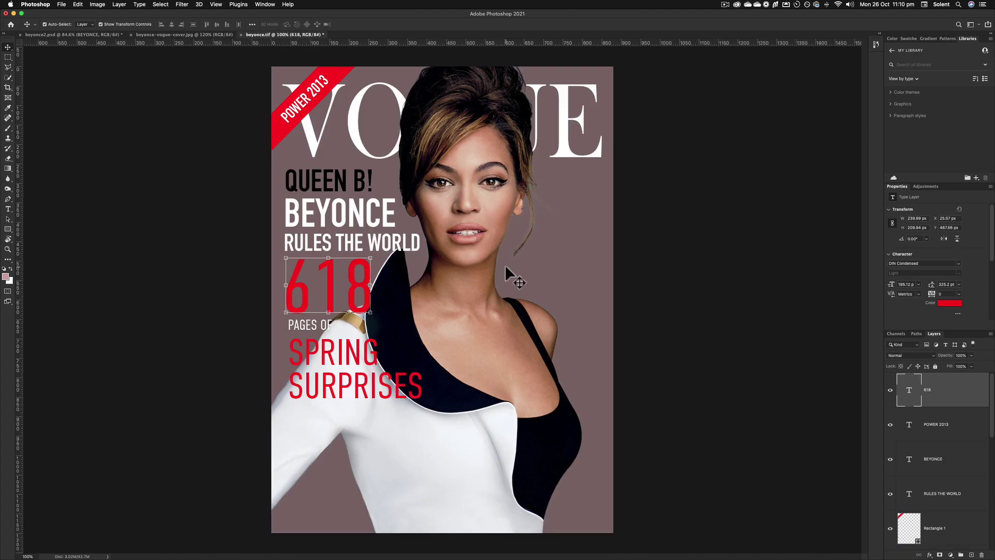
{"action": "left_click", "coordinate": [178, 34]}
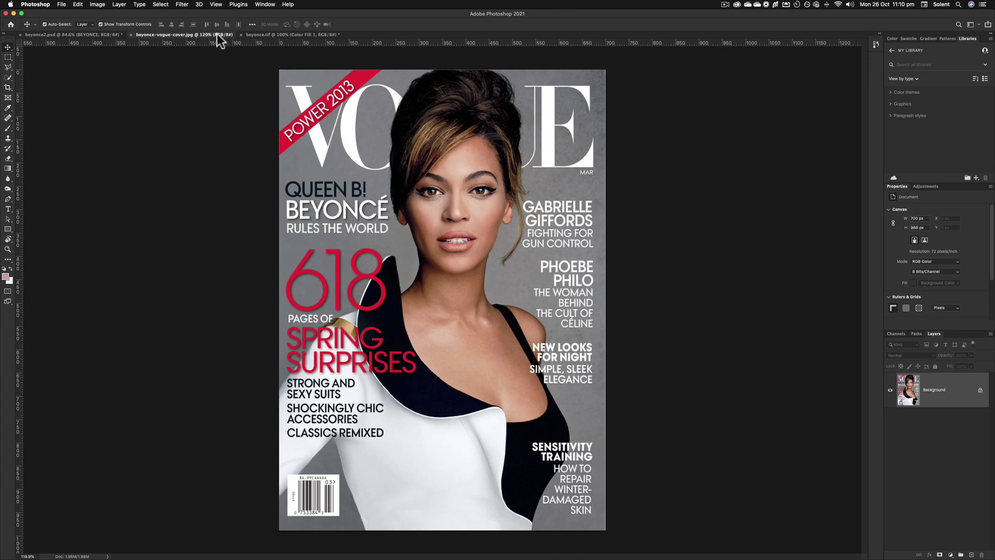
Step: Save the beyonce.tif cover on the computer as beyonce4.tif in TIFF format, with layers kept and no image compression
{"action": "left_click", "coordinate": [295, 34]}
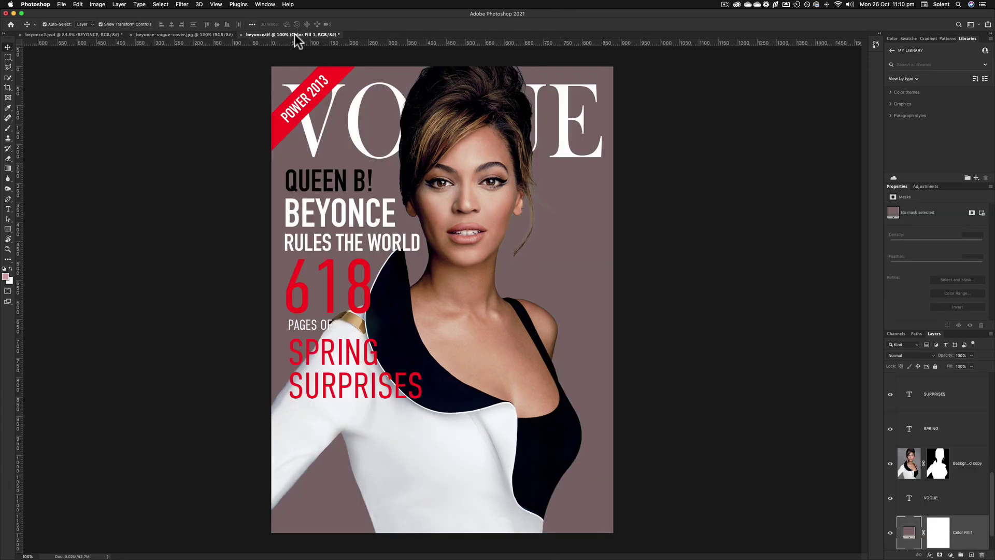
{"action": "left_click", "coordinate": [61, 5]}
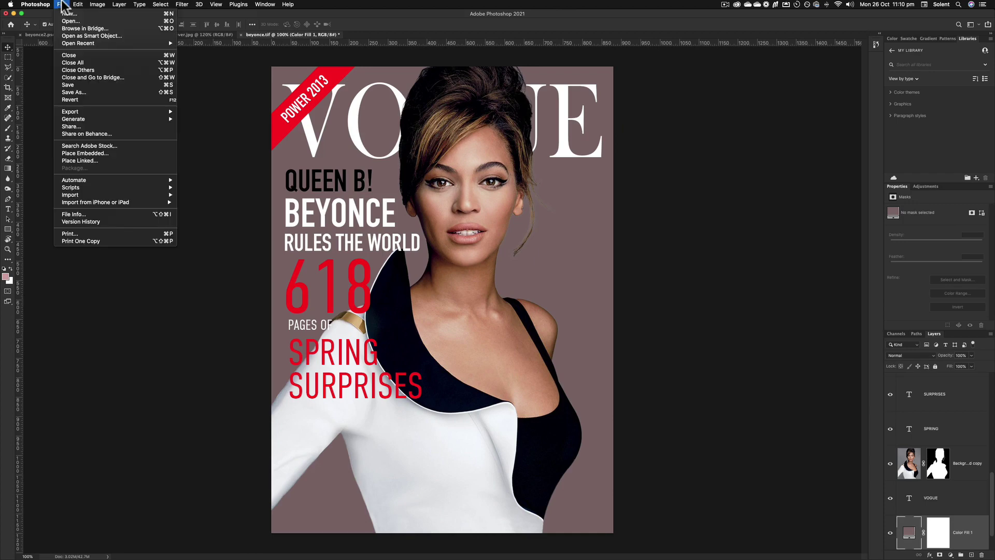
{"action": "left_click", "coordinate": [101, 93]}
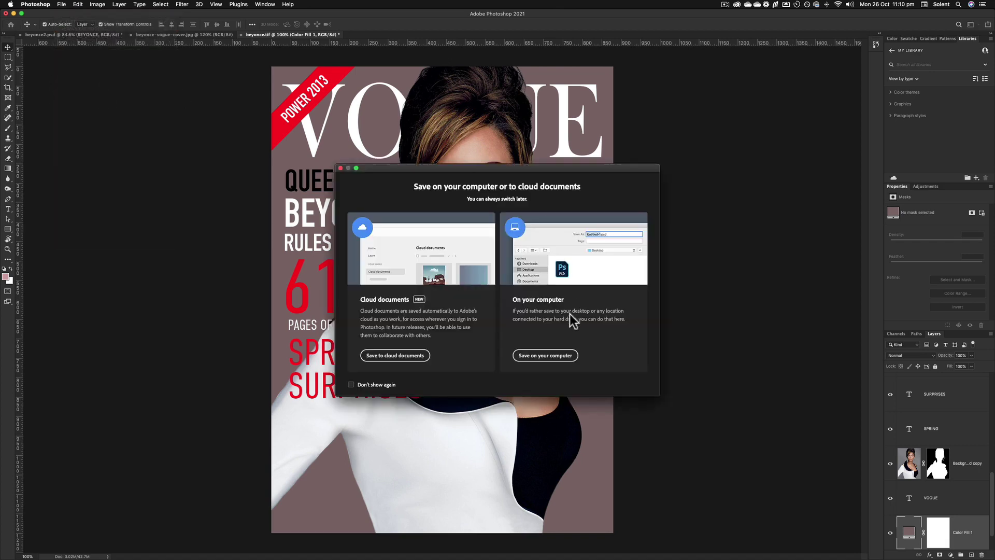
{"action": "left_click", "coordinate": [549, 355]}
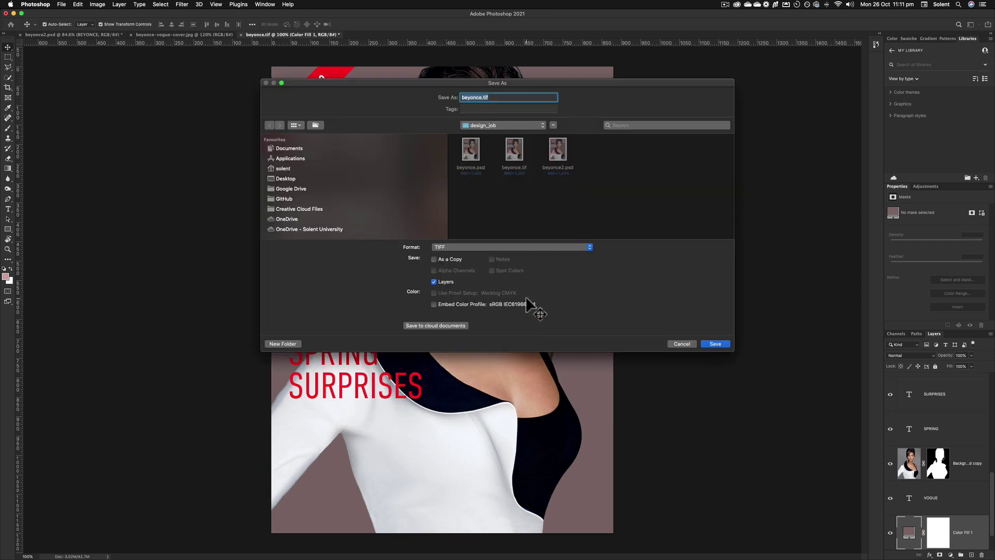
{"action": "left_click", "coordinate": [472, 247]}
{"action": "left_click", "coordinate": [473, 247]}
{"action": "left_click", "coordinate": [481, 97]}
{"action": "type", "text": "4"}
{"action": "left_click", "coordinate": [716, 344]}
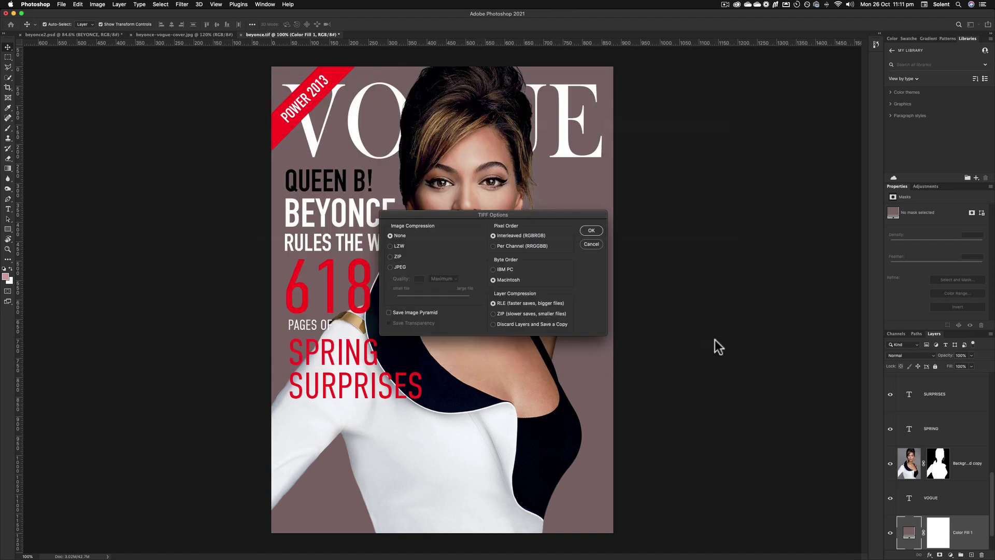
{"action": "left_click", "coordinate": [591, 230]}
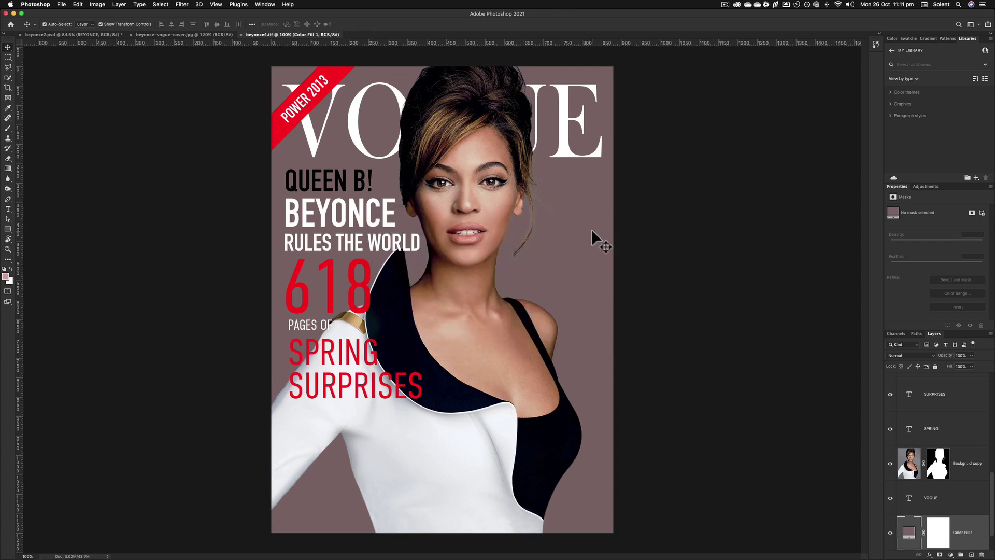